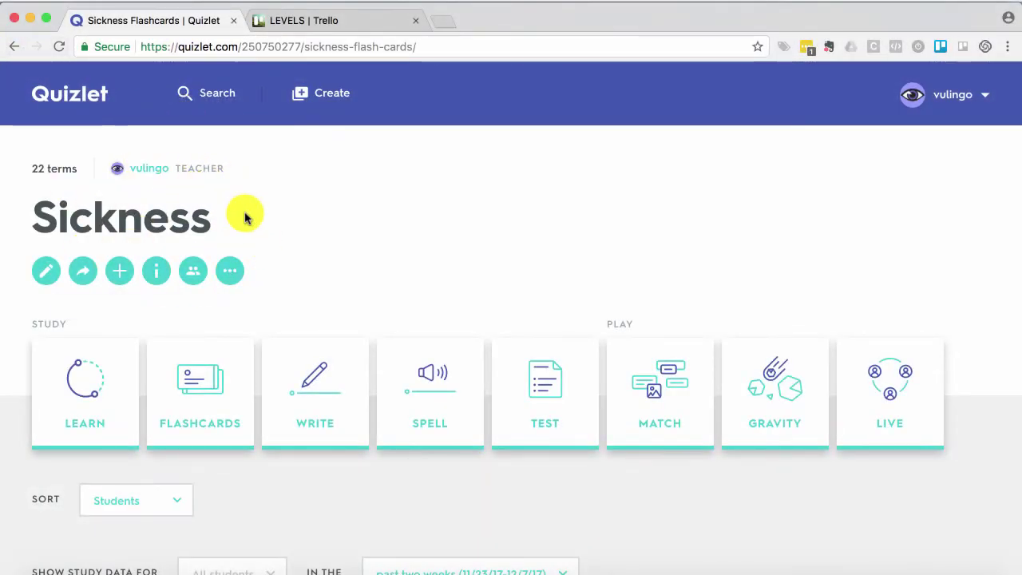
Step: Look through the terms and pictures in the Sickness flashcard set
scroll(453, 296, down, 5)
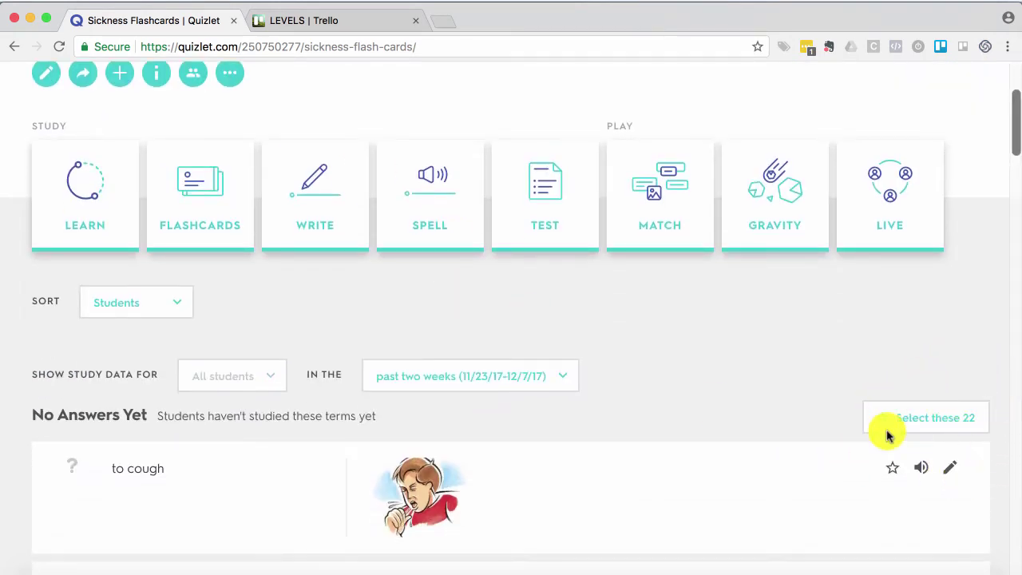
scroll(691, 553, down, 20)
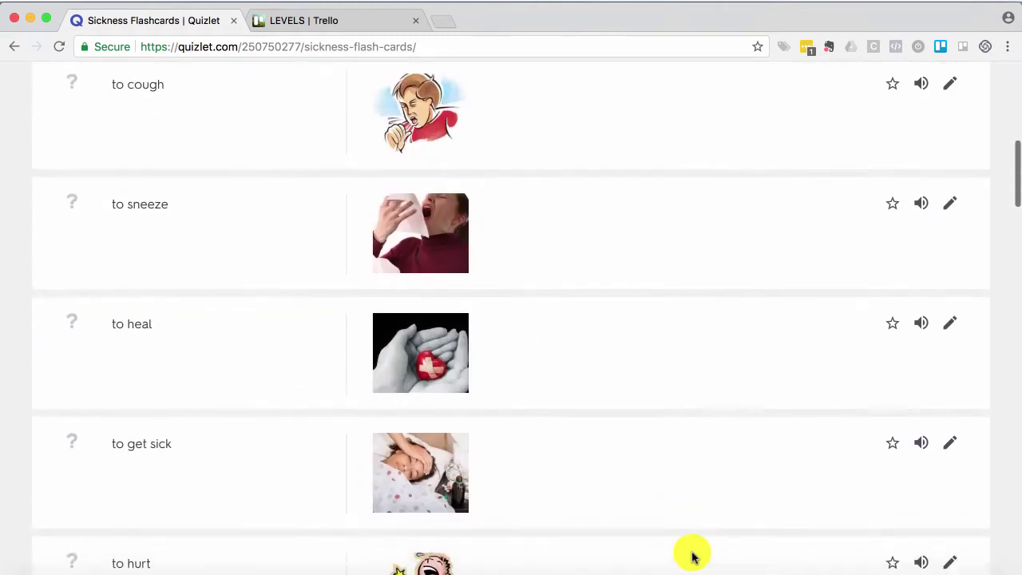
scroll(692, 553, down, 5)
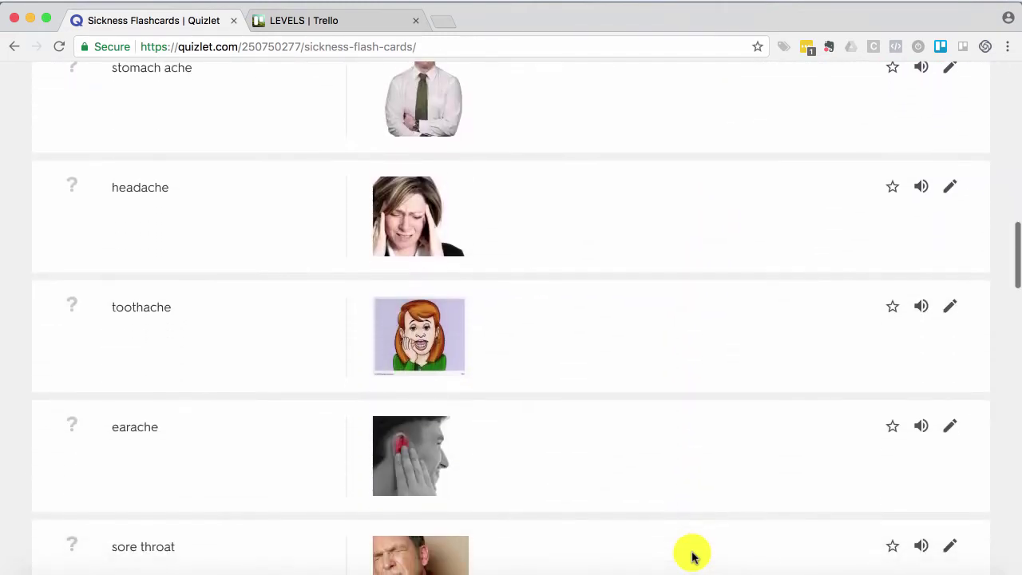
scroll(692, 553, up, 2)
scroll(691, 553, up, 12)
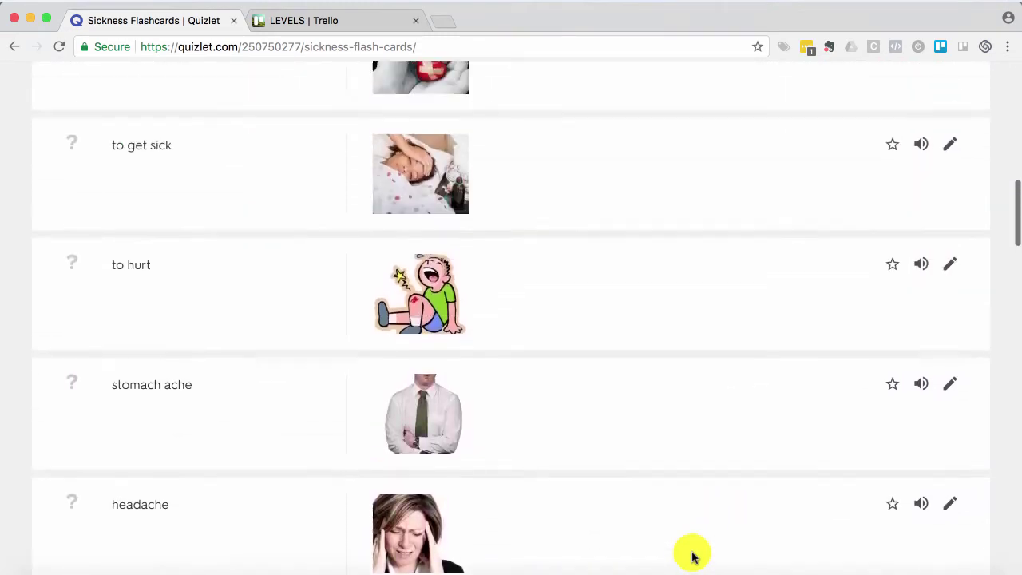
scroll(692, 553, up, 5)
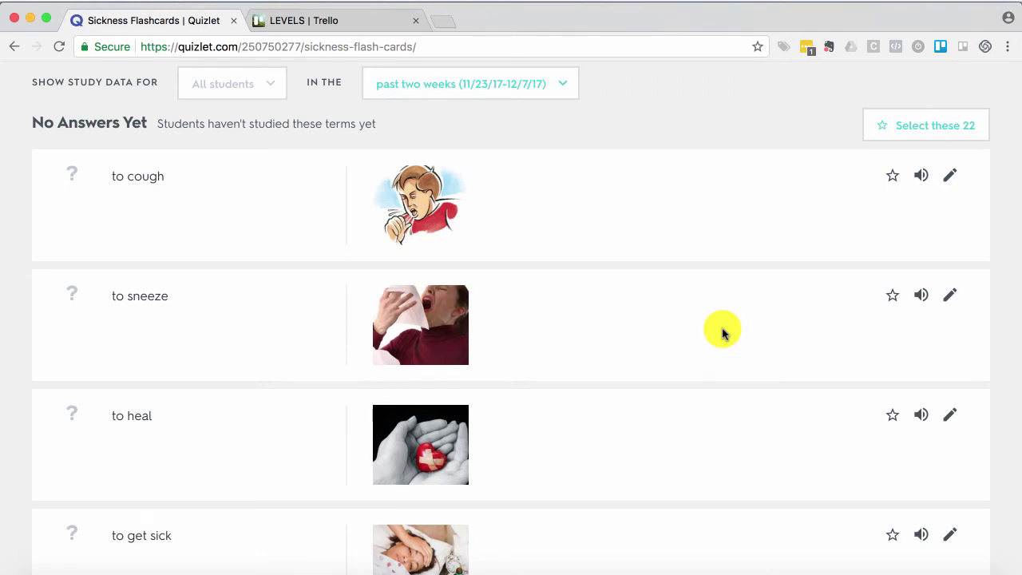
scroll(723, 333, up, 8)
scroll(722, 333, up, 2)
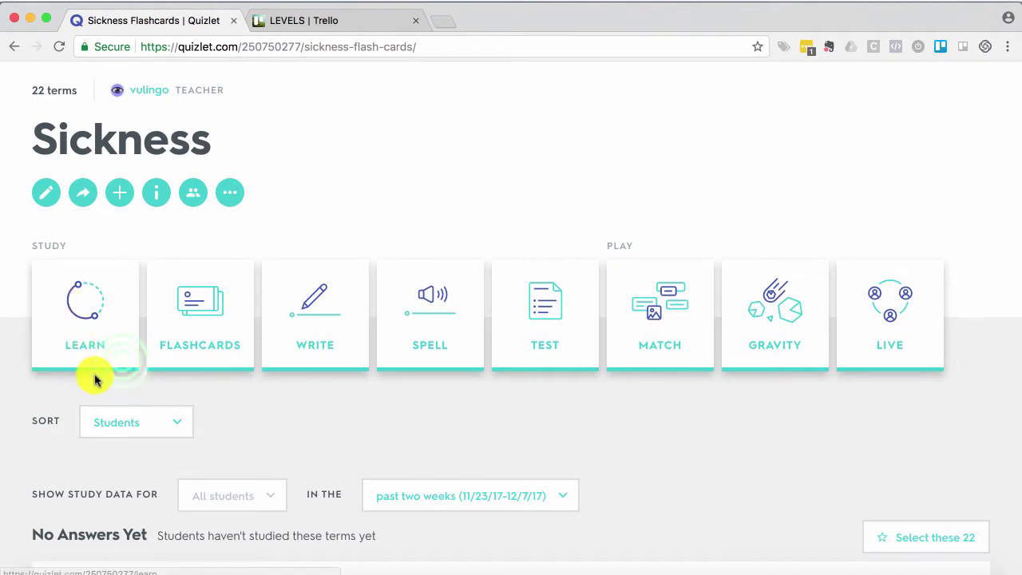
Step: Start the Learn mode and answer the first two picture questions with "doctor" and "to have a runny nose"
click(122, 364)
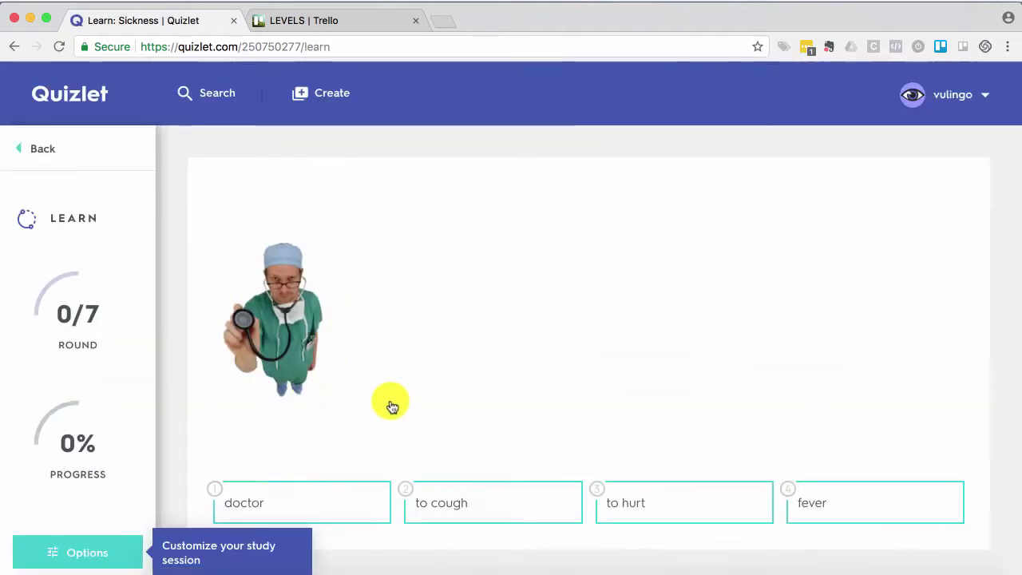
click(280, 504)
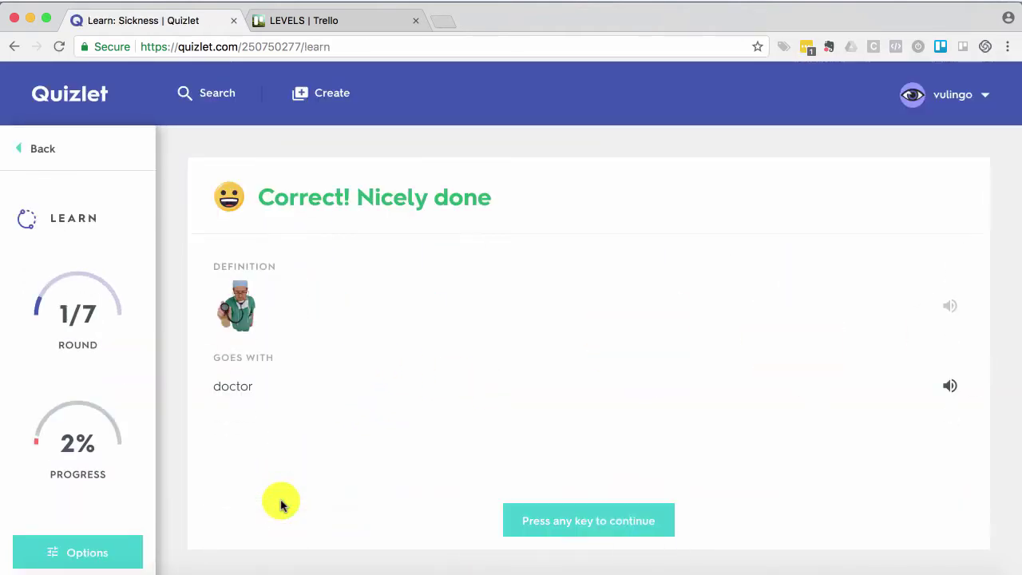
click(583, 534)
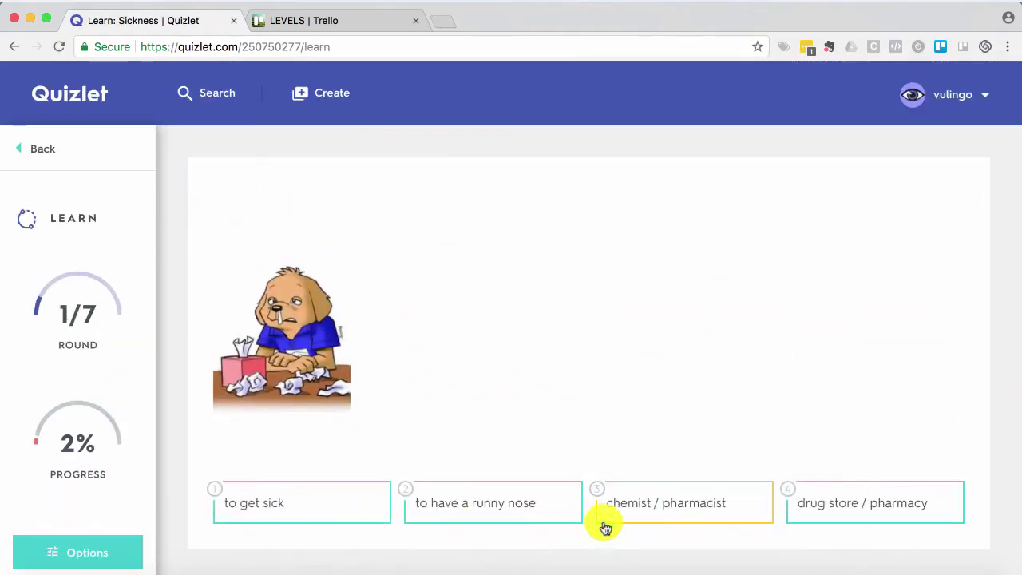
click(552, 500)
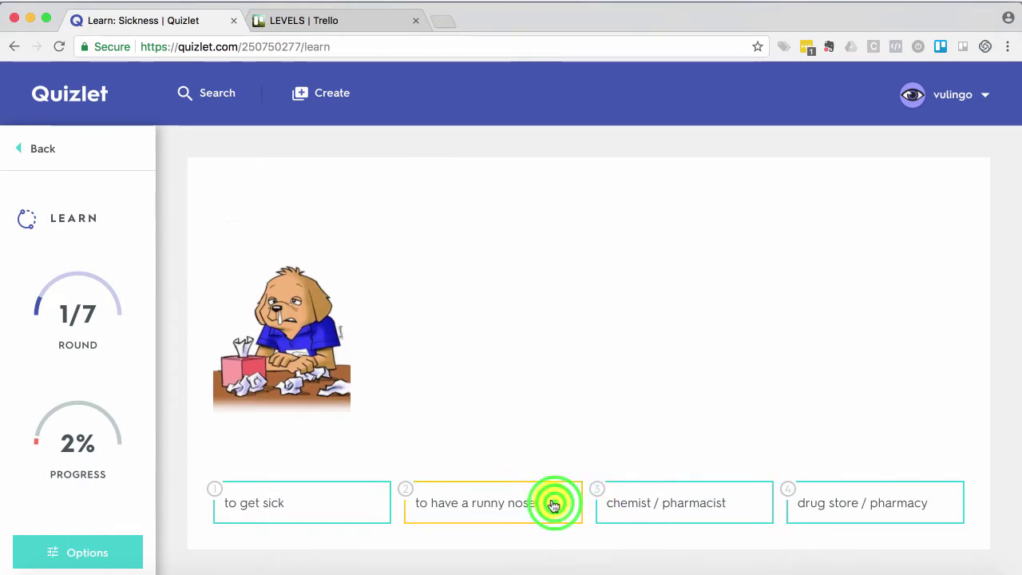
click(583, 515)
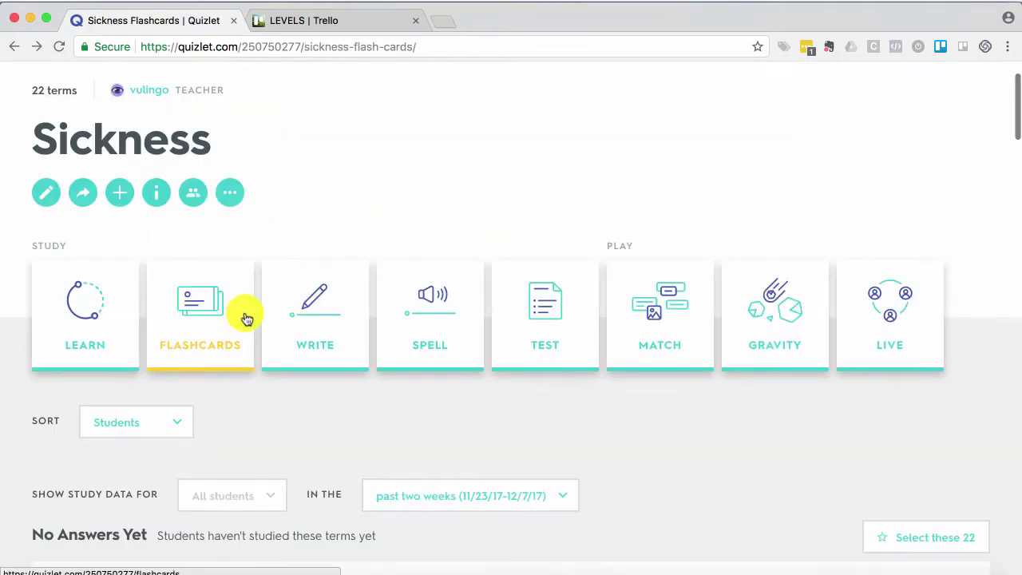
Step: Study the Sickness set as flashcards, flipping several cards between term and picture and playing the pronunciation of "fever"
click(247, 319)
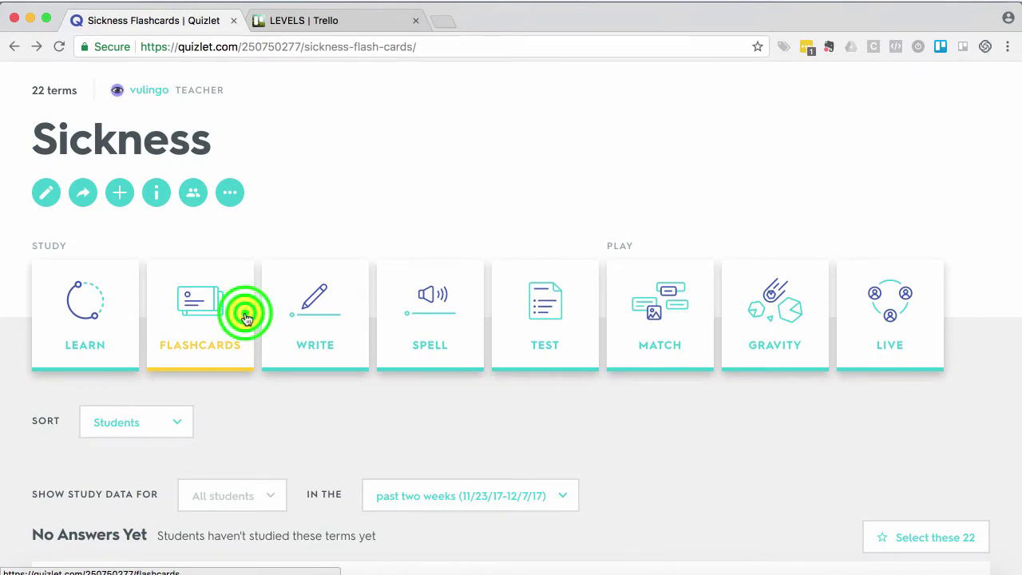
click(853, 493)
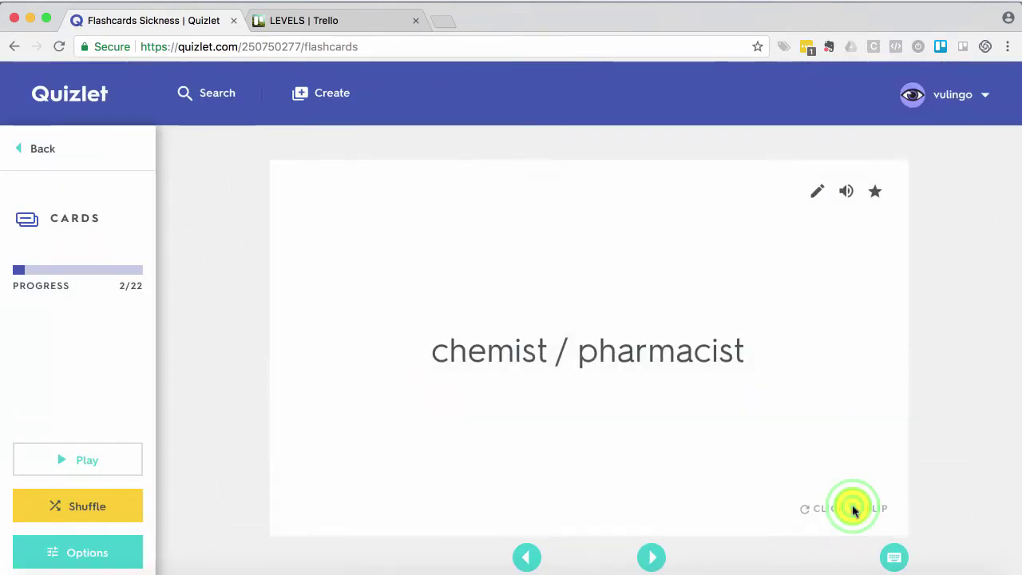
click(851, 500)
click(651, 557)
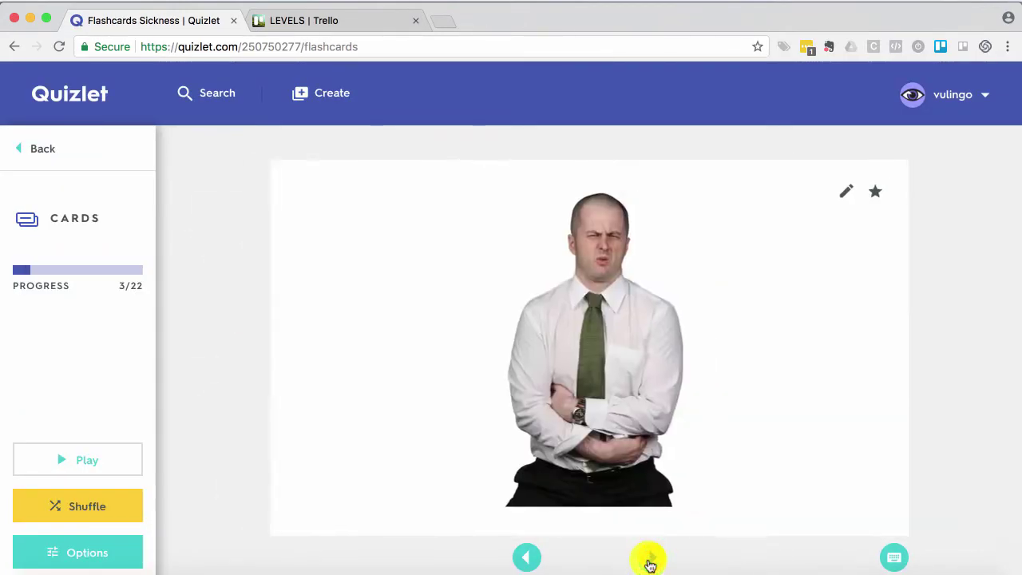
click(877, 501)
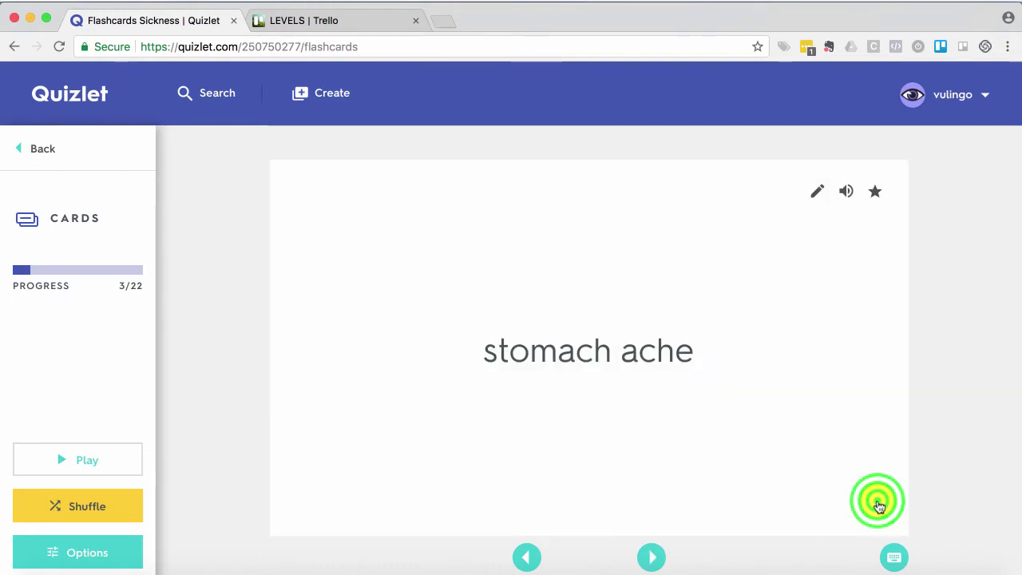
click(878, 500)
click(652, 558)
click(852, 511)
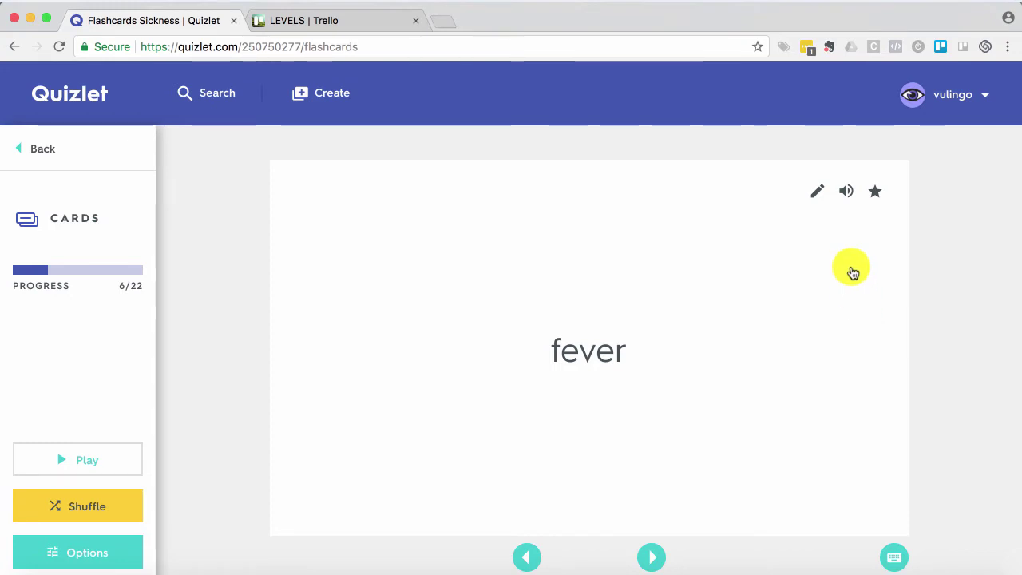
click(845, 192)
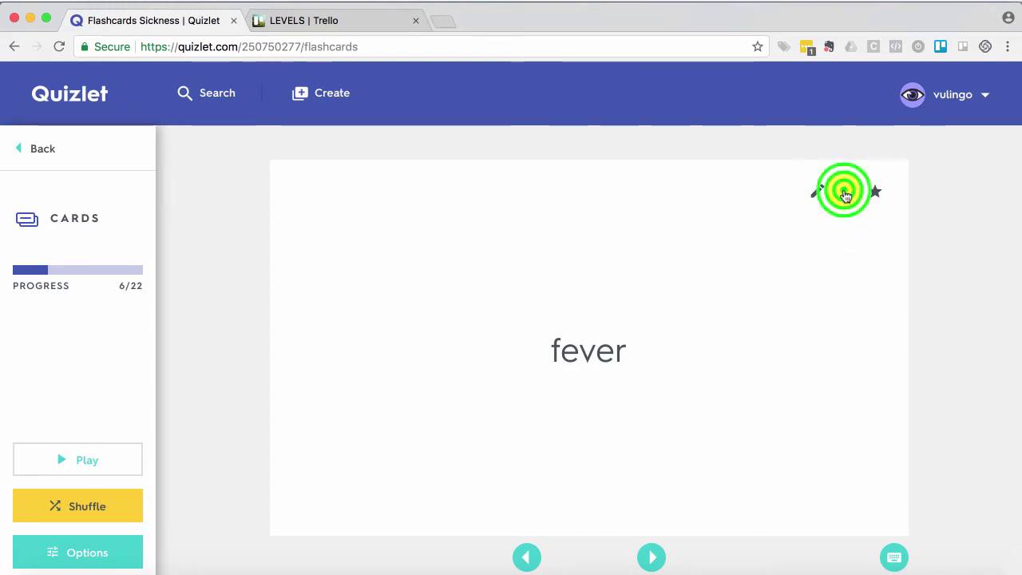
click(846, 193)
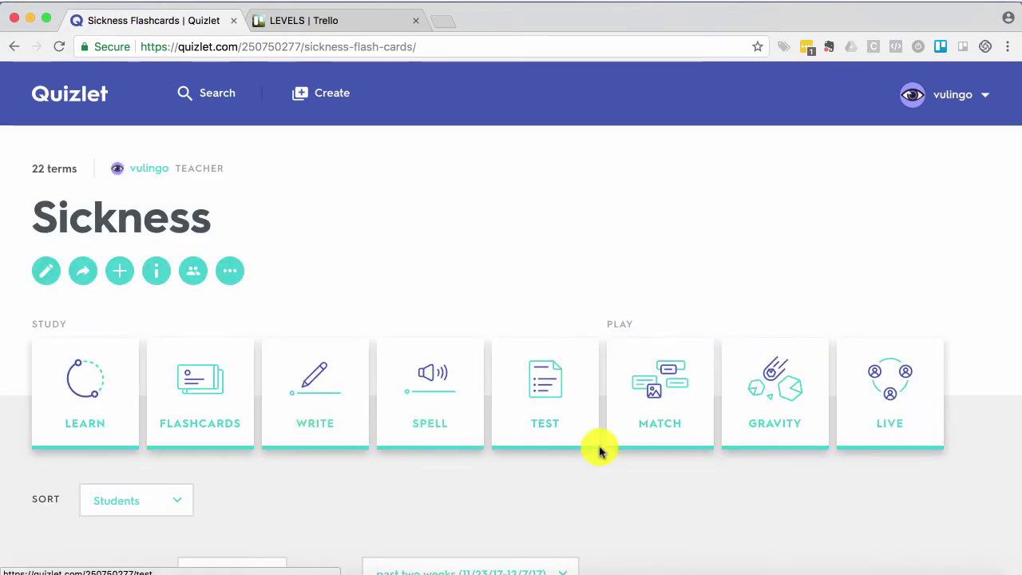
Step: Play the Match game, pairing "sore throat", "the flu" and "cold" with their pictures
click(705, 437)
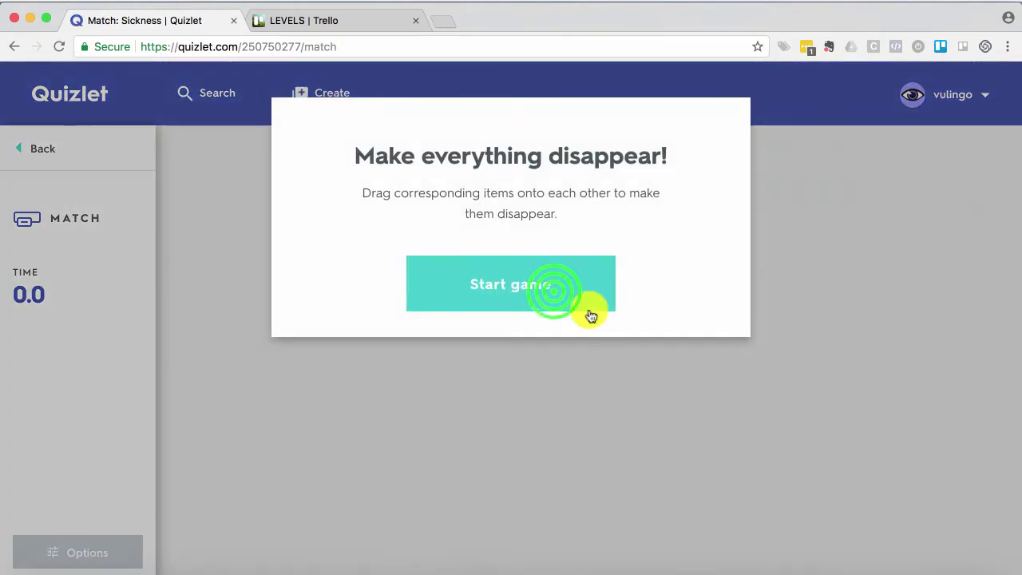
click(555, 294)
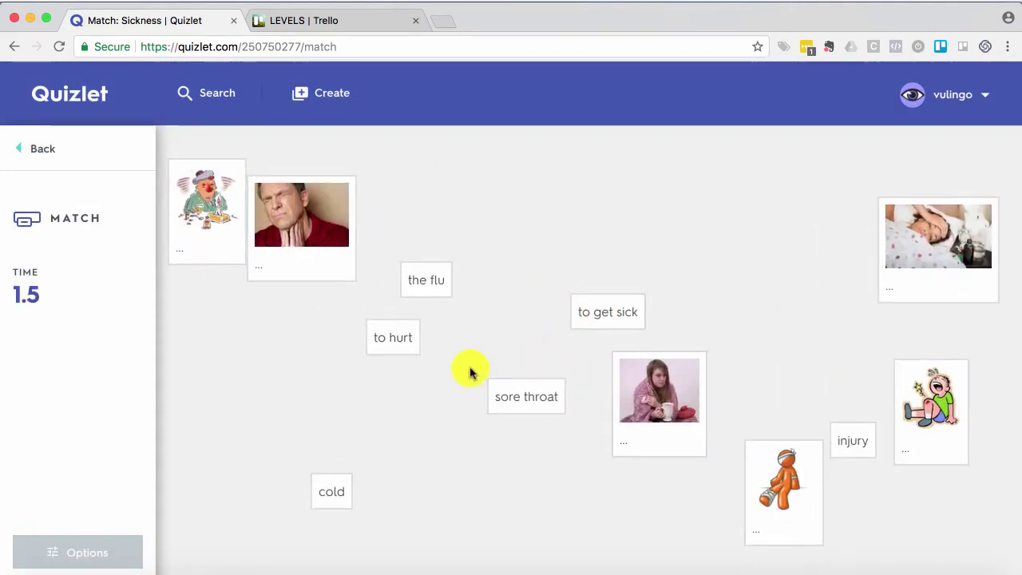
click(523, 397)
drag(523, 391, 312, 231)
drag(431, 278, 230, 232)
drag(338, 490, 653, 440)
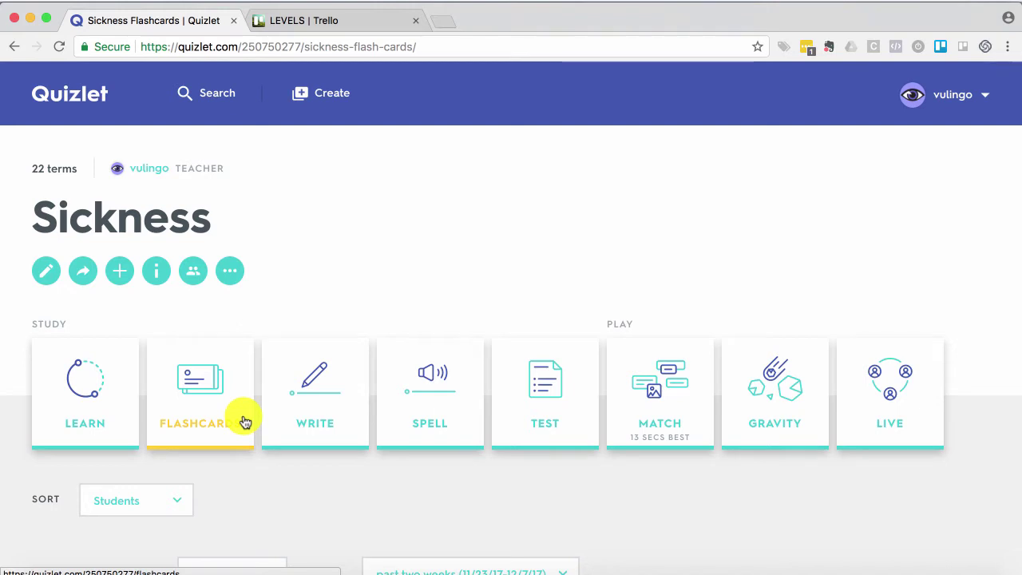
Step: Copy the share link of the Sickness set and close the sharing dialog
scroll(527, 476, down, 1)
scroll(527, 477, down, 2)
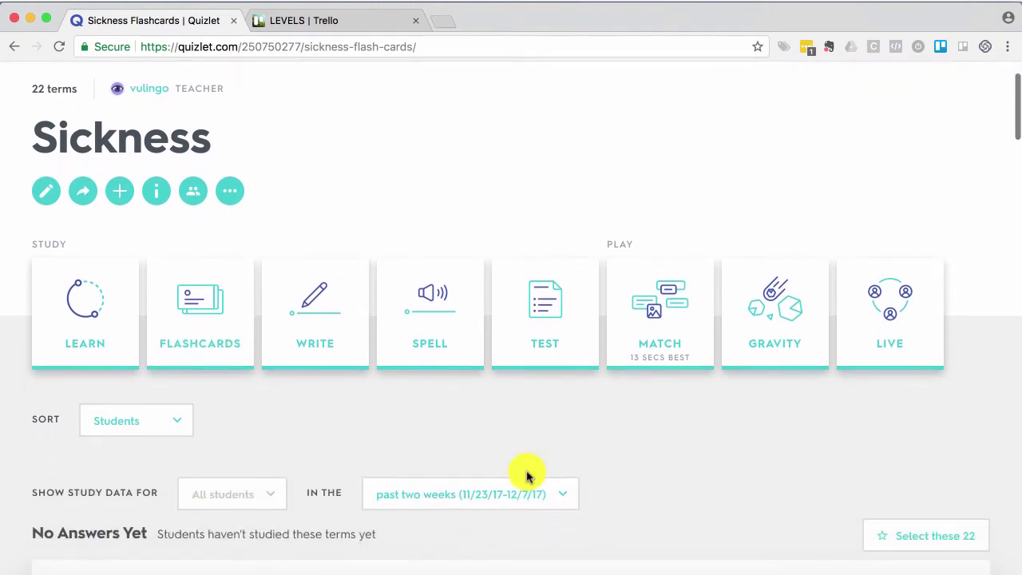
click(230, 190)
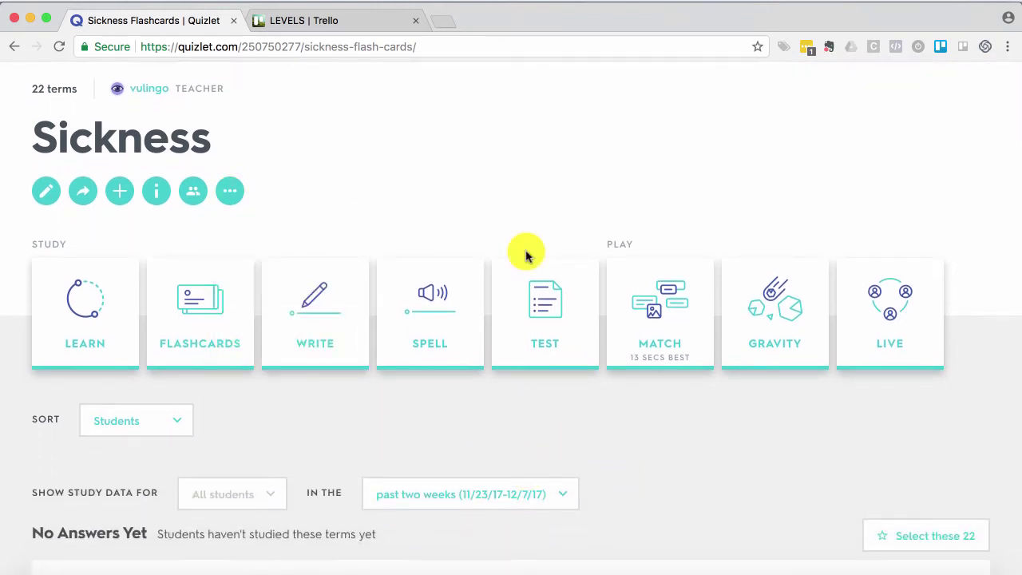
click(79, 192)
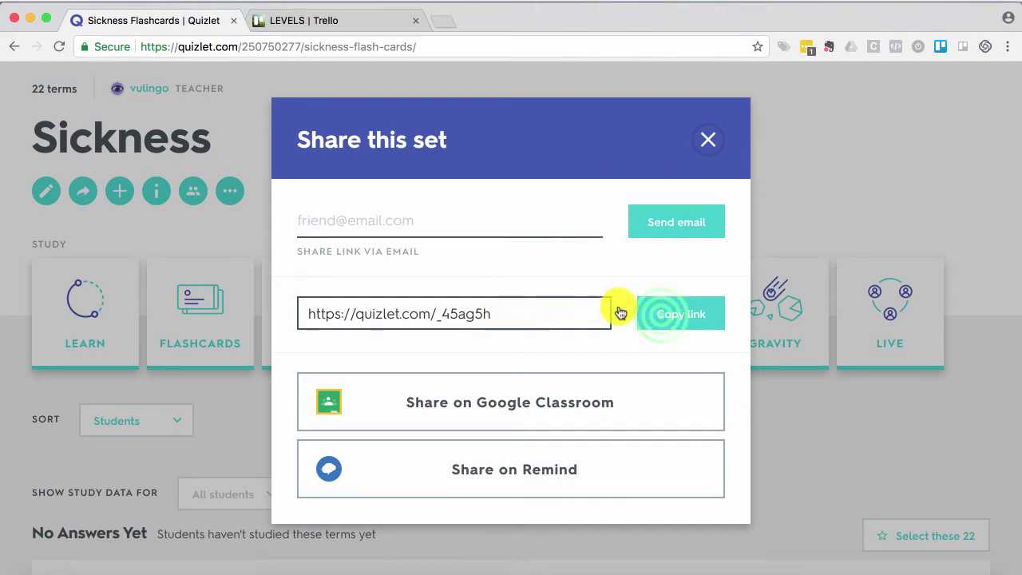
click(660, 316)
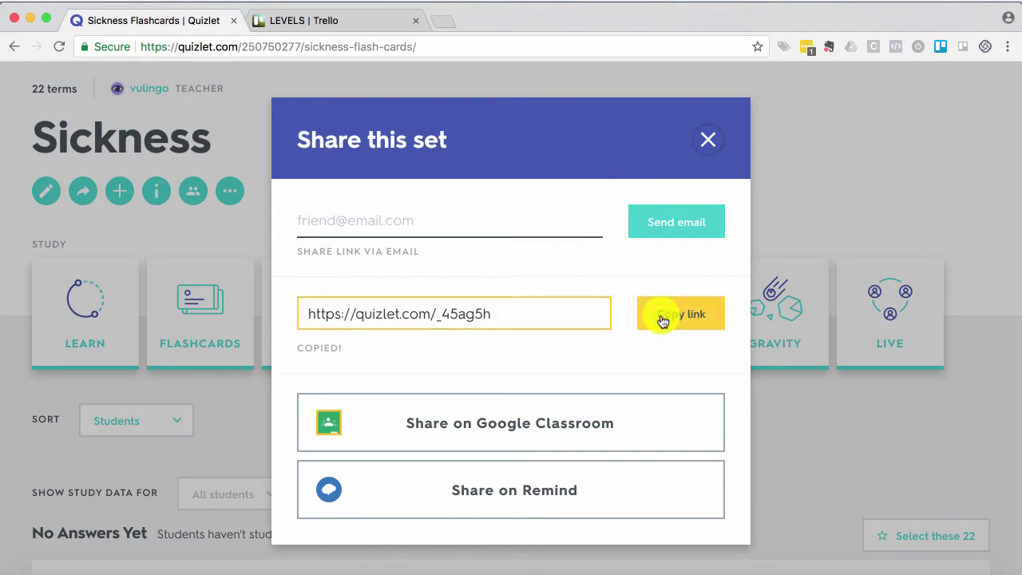
click(708, 140)
Step: Switch to the LEVELS board in Trello and open the "A2 VOC Health / Sickness" card
click(337, 18)
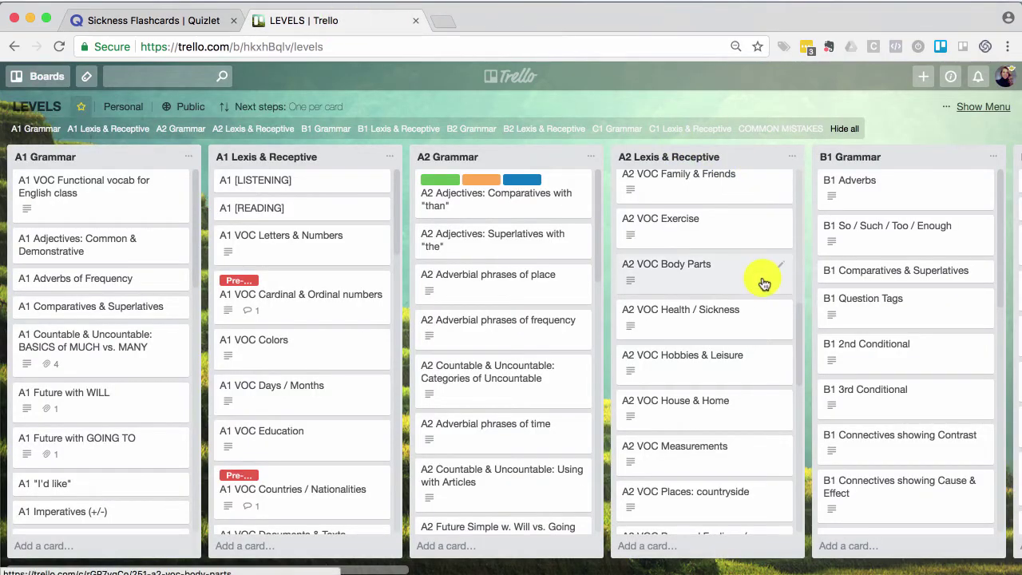
click(744, 326)
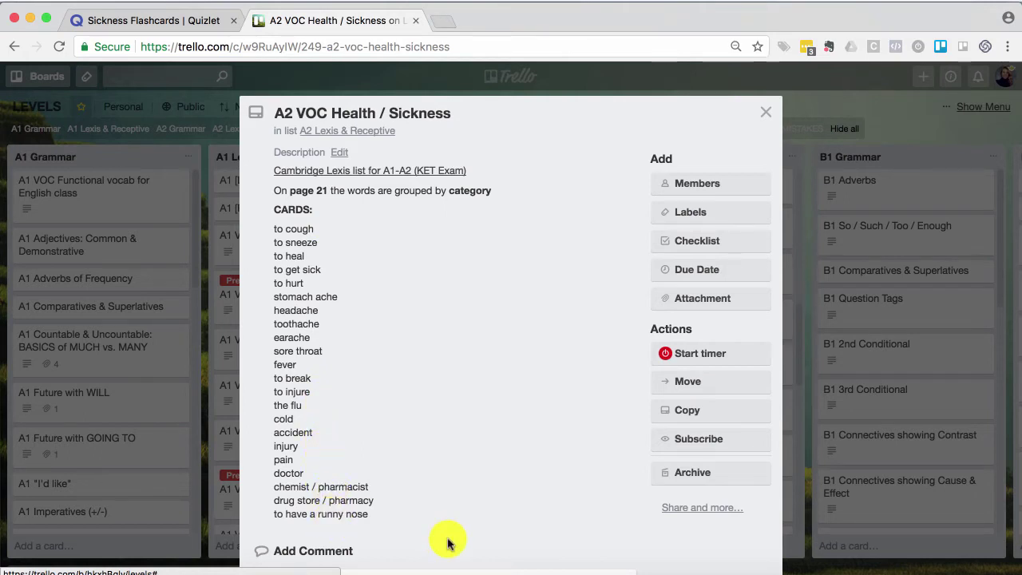
scroll(447, 543, down, 3)
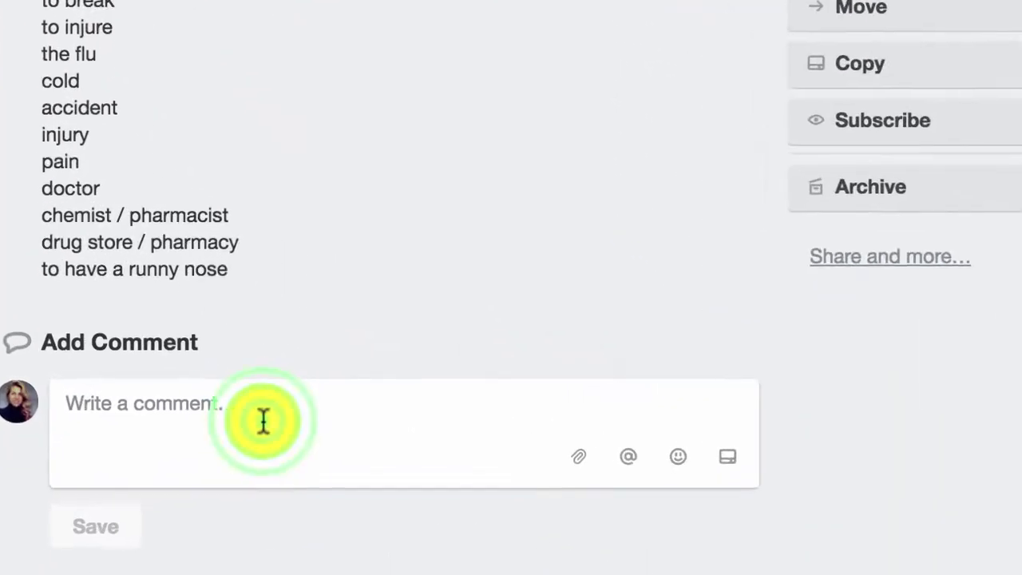
click(385, 403)
text(Hi [Student)
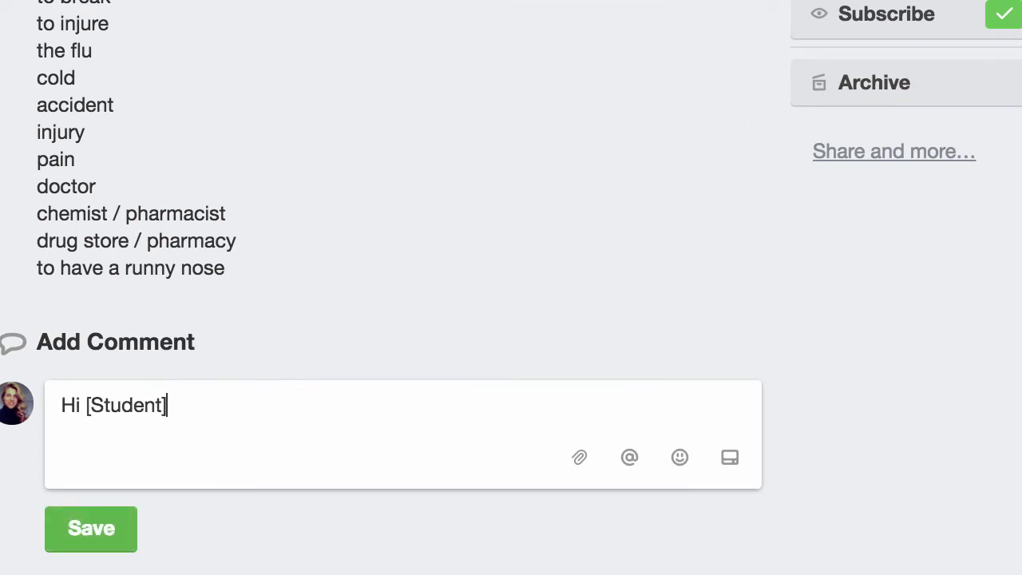
text(],)
key(Return)
key(Return)
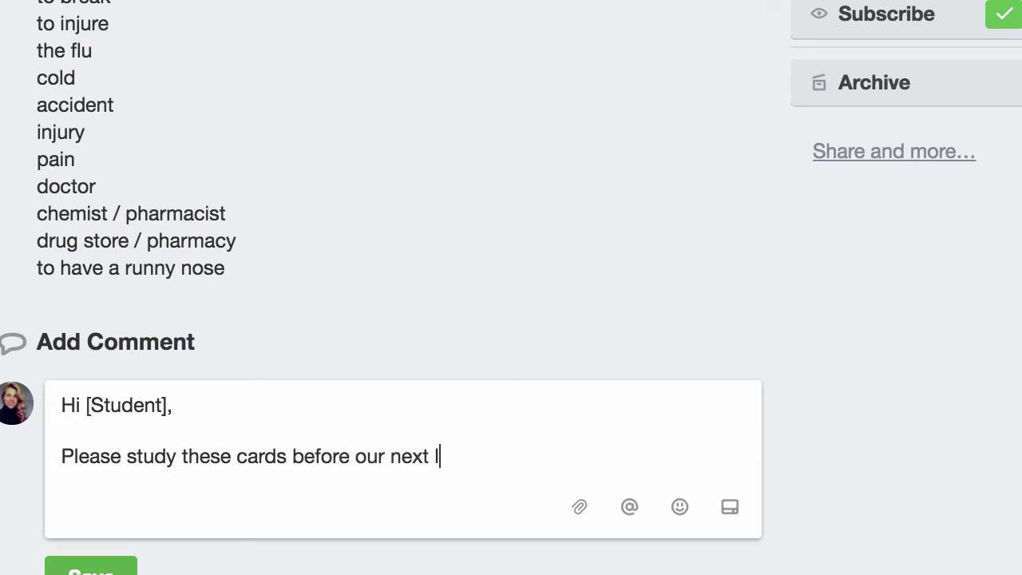
key(Return)
key(Return)
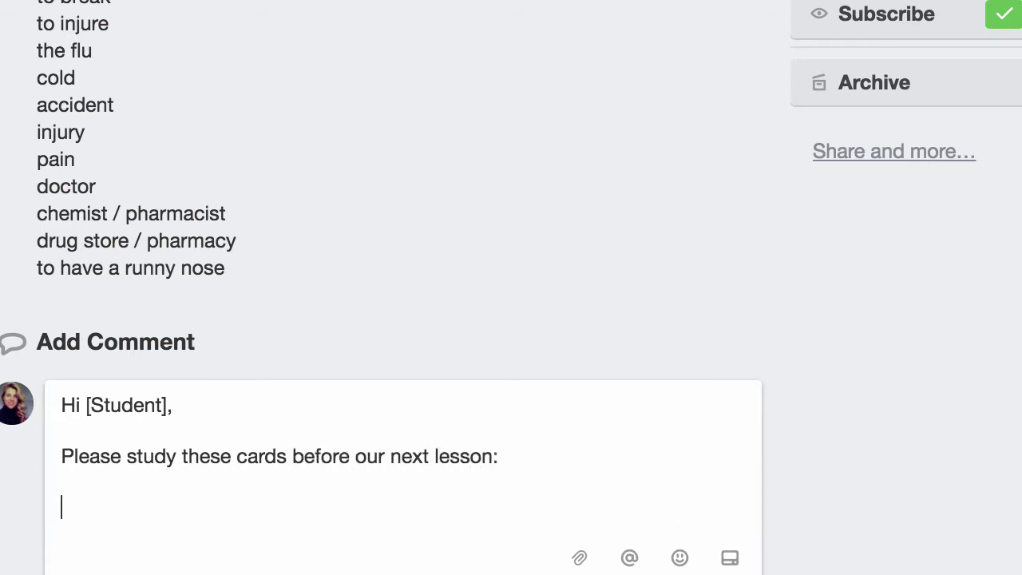
key(super+v)
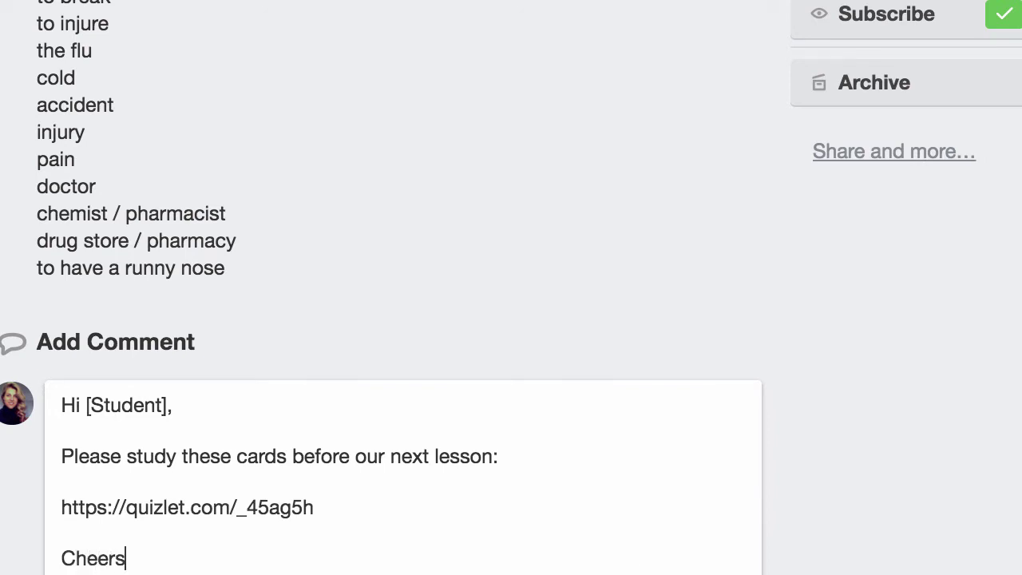
text(,)
click(262, 554)
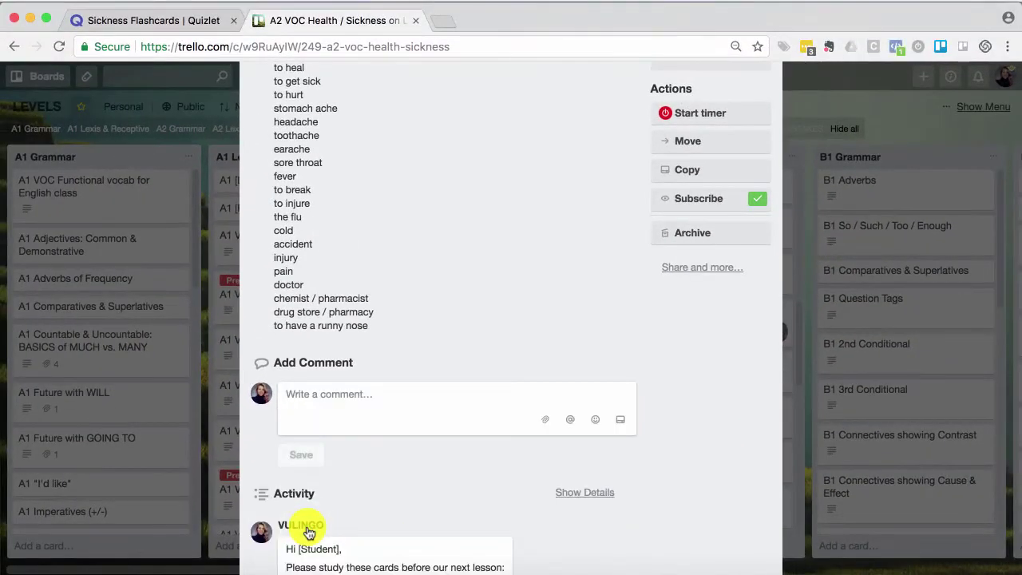
Step: Select the full text of the posted comment, from the greeting to "Cheers,"
scroll(397, 511, down, 3)
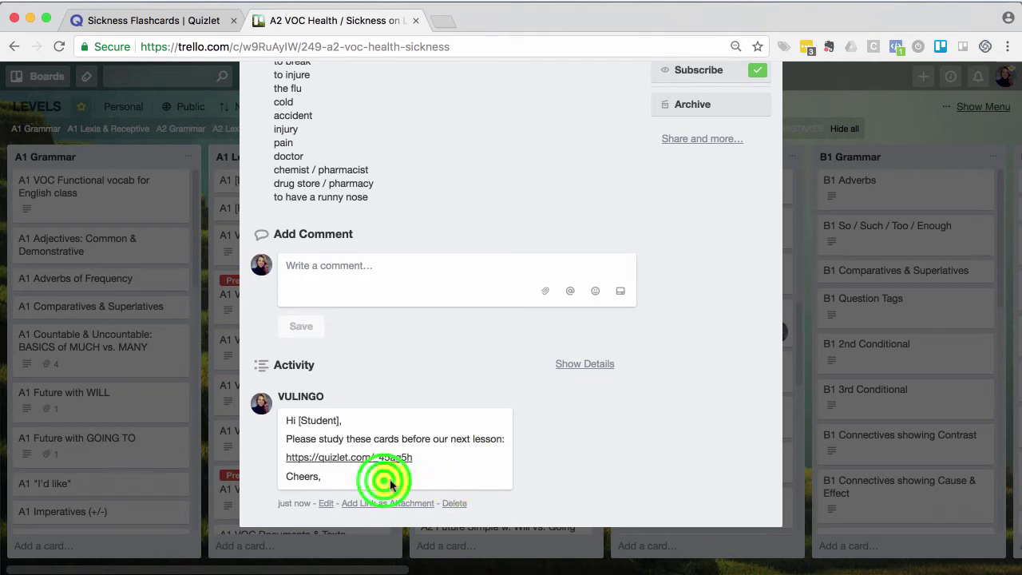
drag(383, 477, 280, 423)
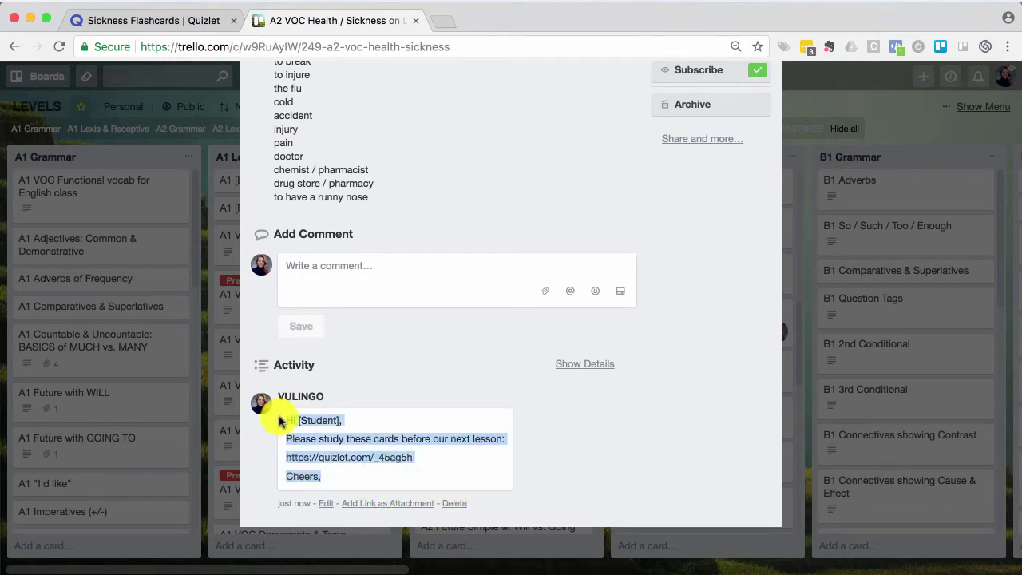
Step: Add the red Pre-Work label to the A2 VOC Health / Sickness card and close the card
click(672, 318)
scroll(671, 316, up, 5)
click(741, 207)
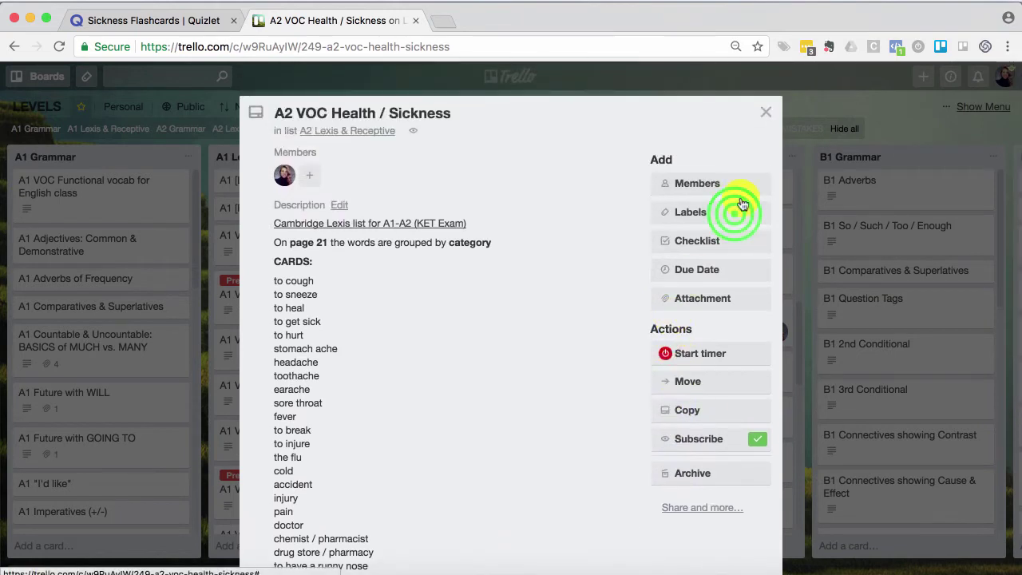
click(753, 417)
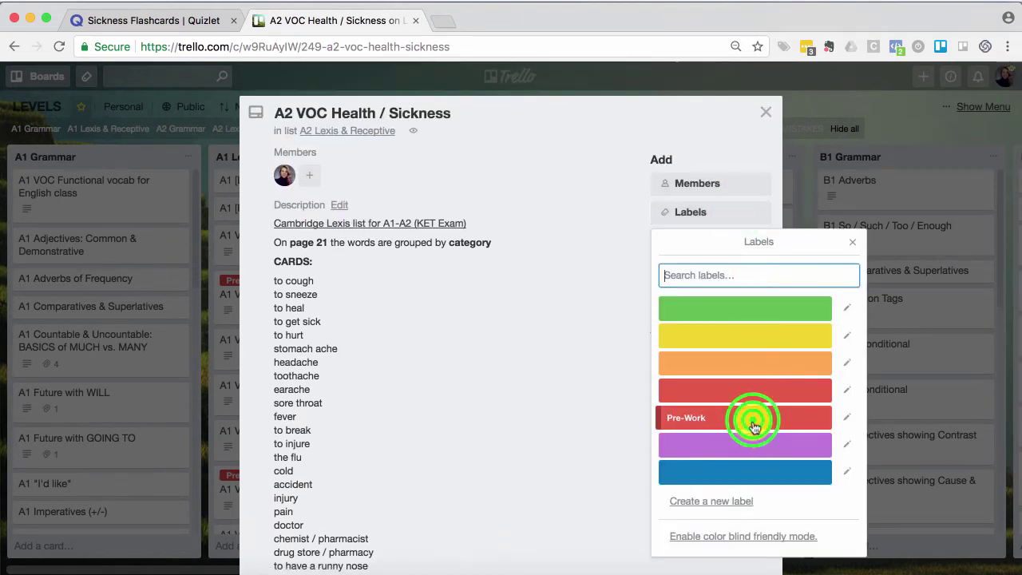
click(856, 246)
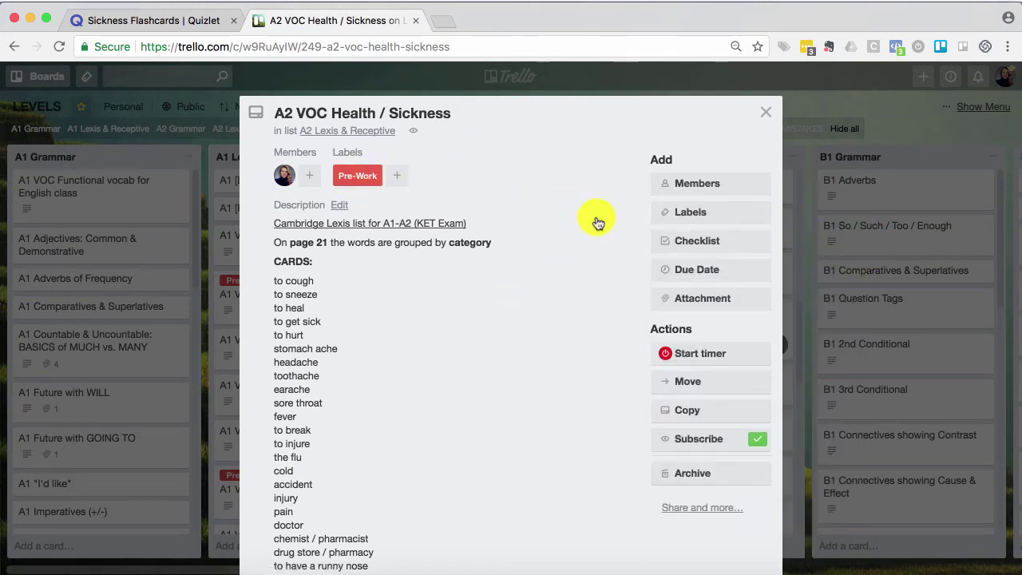
click(598, 223)
click(612, 174)
click(766, 112)
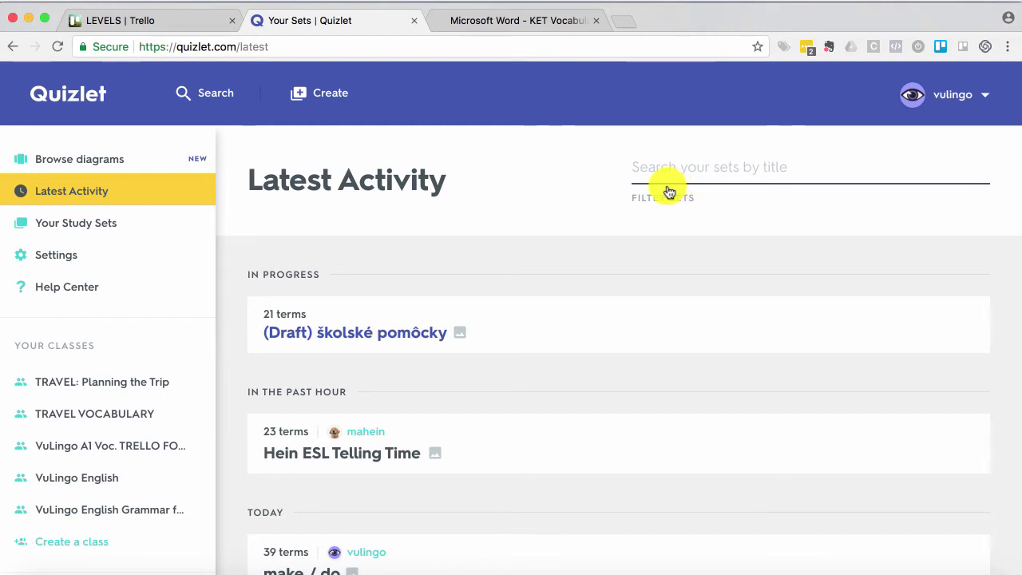
Step: Search Quizlet for "ESL Time" and open the 23-term "Hein ESL Telling Time" set
click(213, 93)
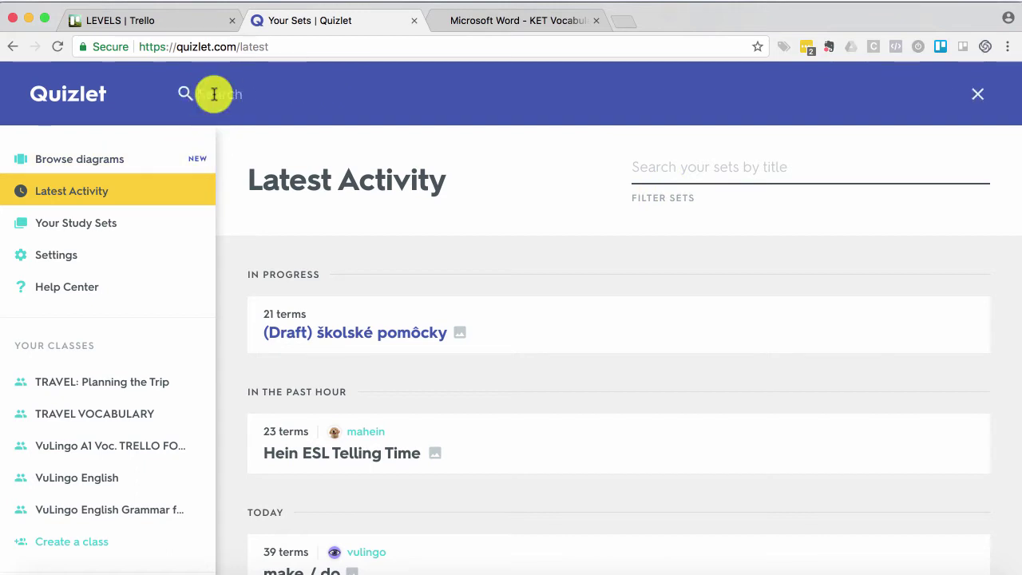
text(ESL Time)
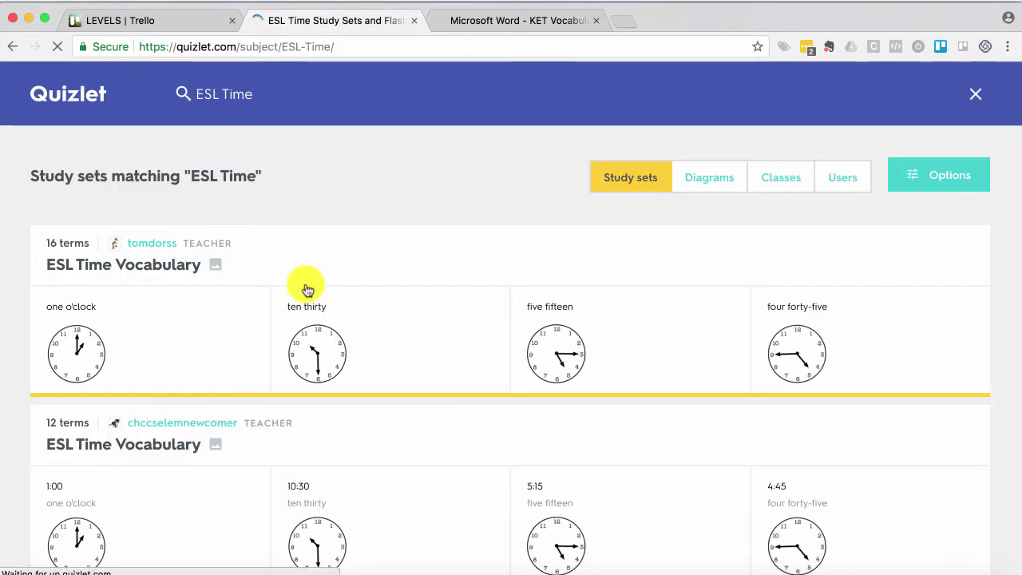
scroll(304, 288, down, 1)
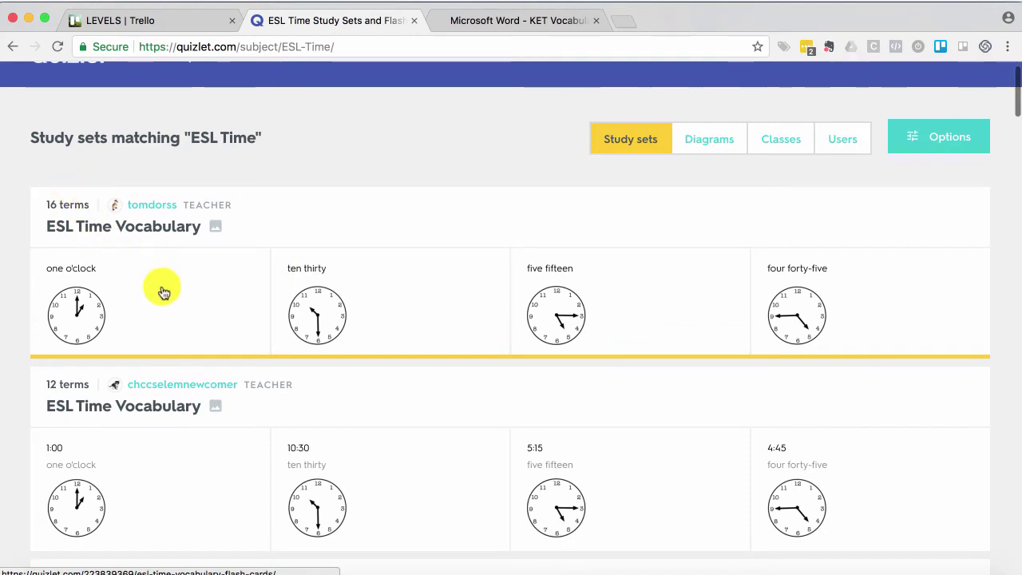
scroll(162, 289, down, 2)
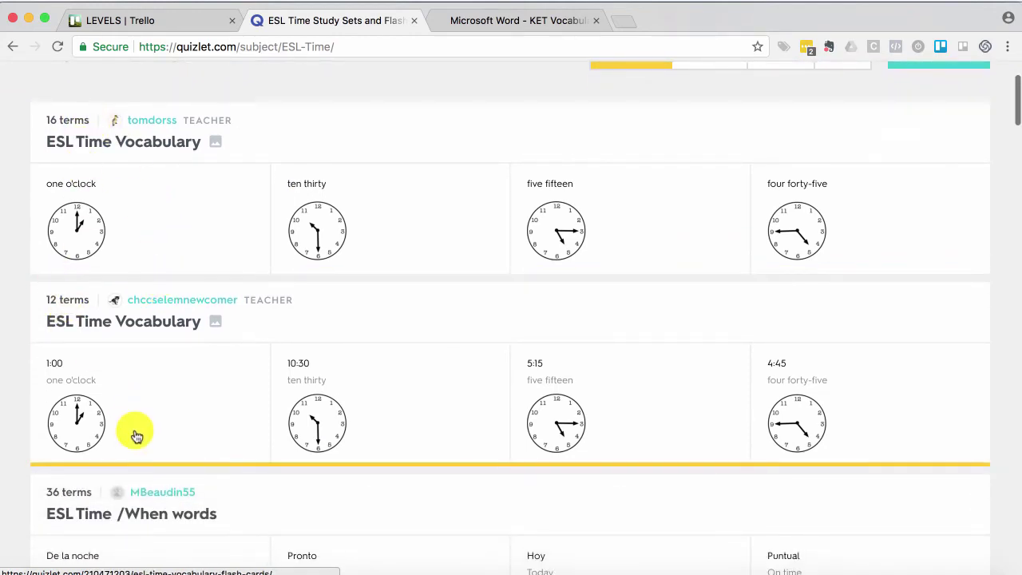
scroll(133, 434, down, 7)
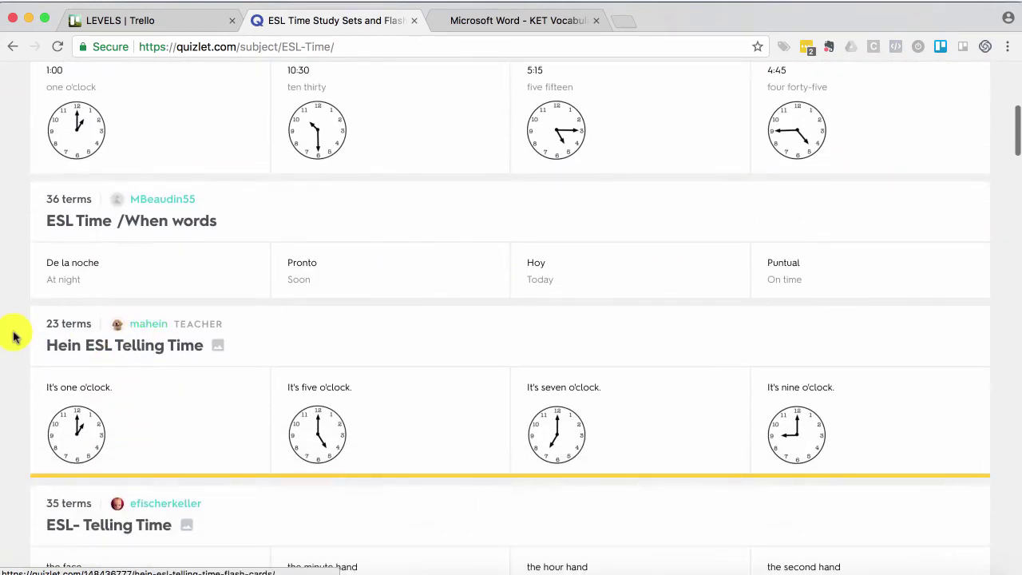
click(281, 348)
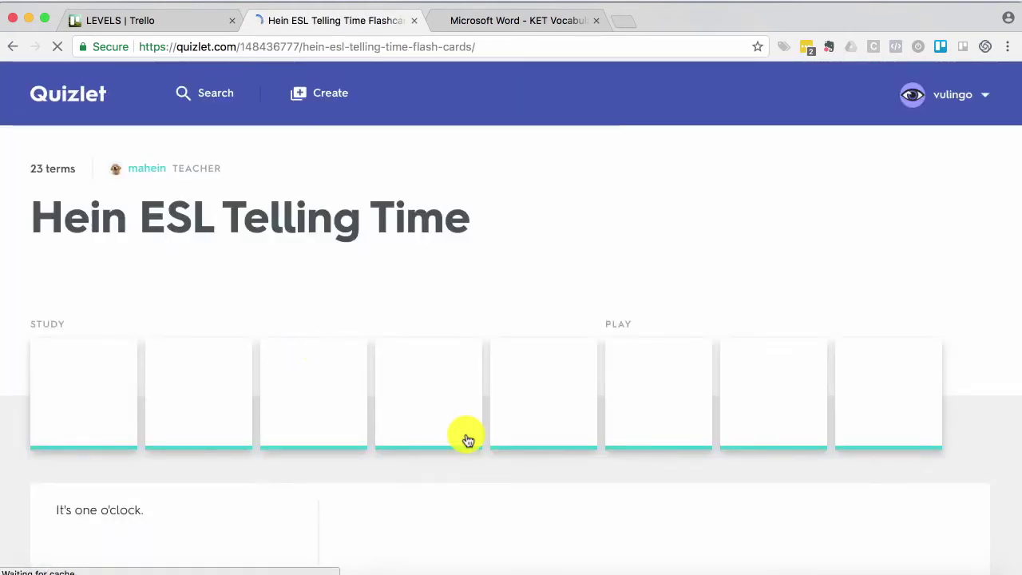
Step: Look through the terms of the Hein ESL Telling Time set and make an editable copy of it
scroll(467, 438, down, 5)
scroll(467, 437, down, 10)
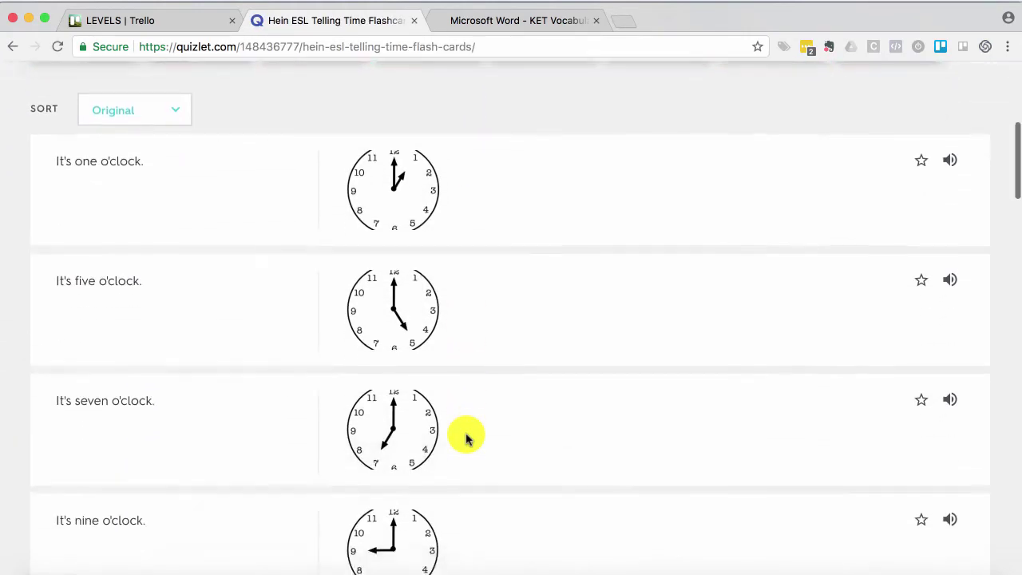
scroll(467, 437, down, 9)
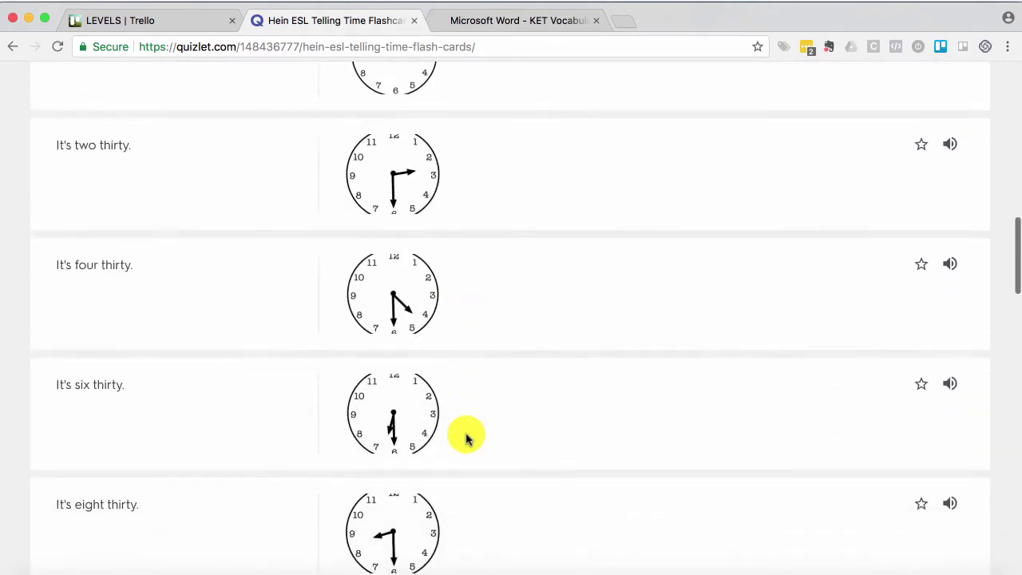
scroll(467, 437, up, 20)
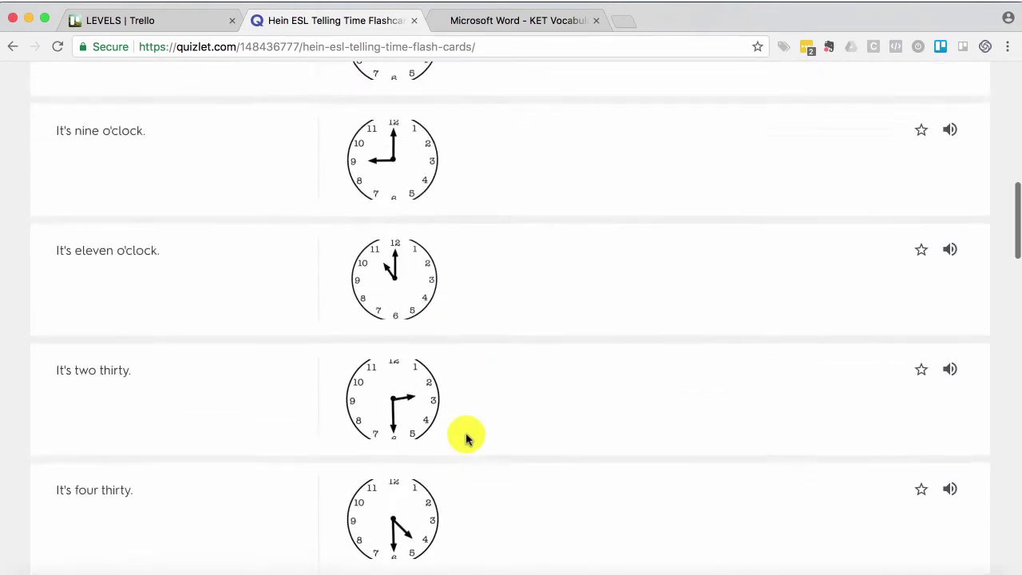
scroll(467, 437, up, 3)
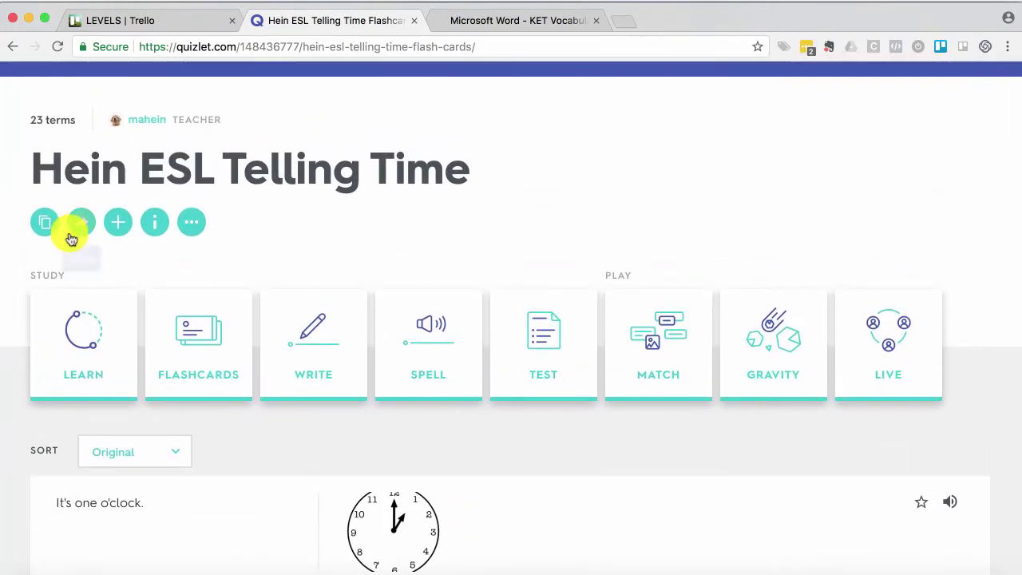
click(46, 223)
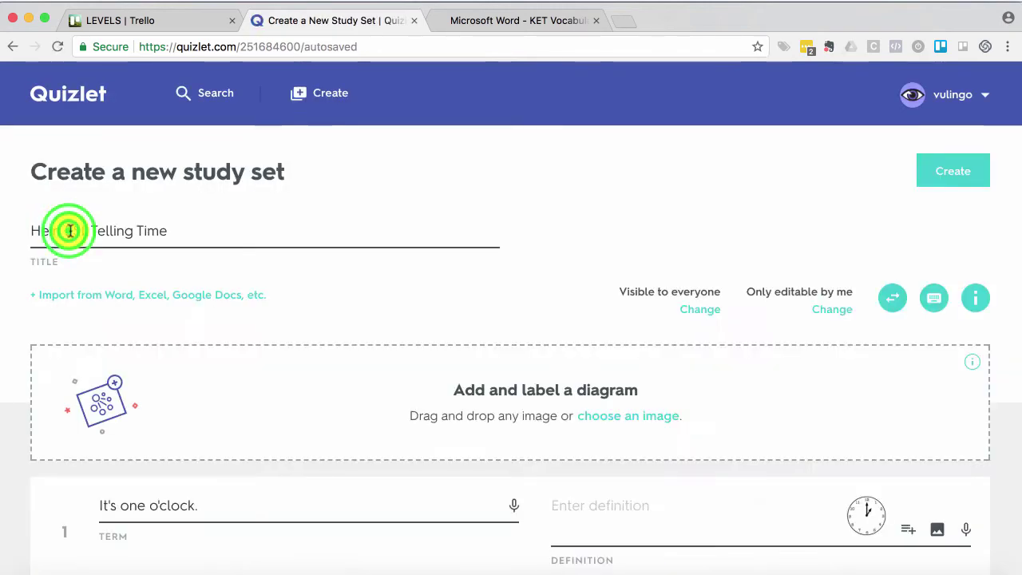
Step: Title the copied study set "A2 Telling Time" and create it
drag(71, 229, 2, 232)
key(BackSpace)
text(A2)
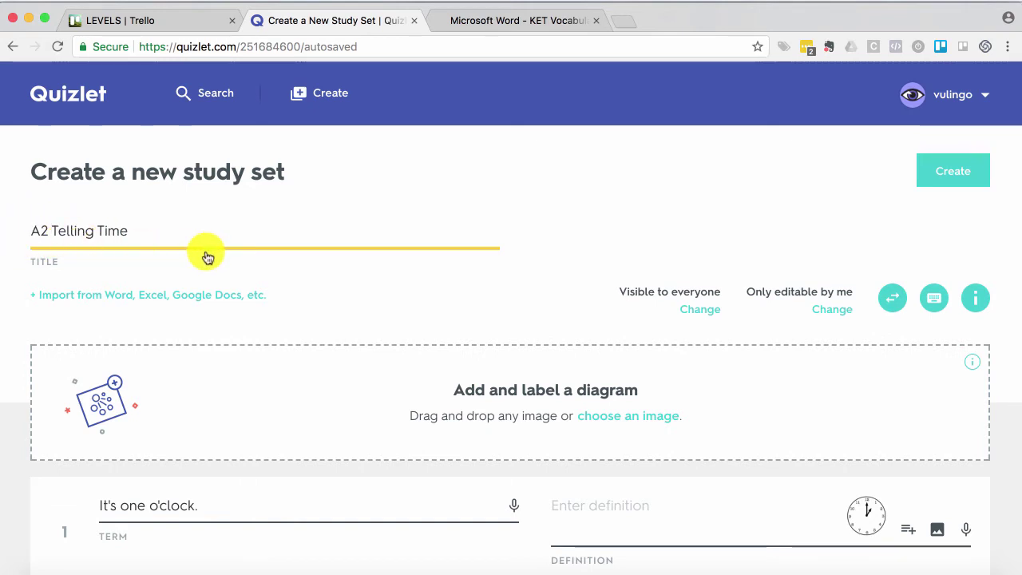
scroll(207, 257, down, 1)
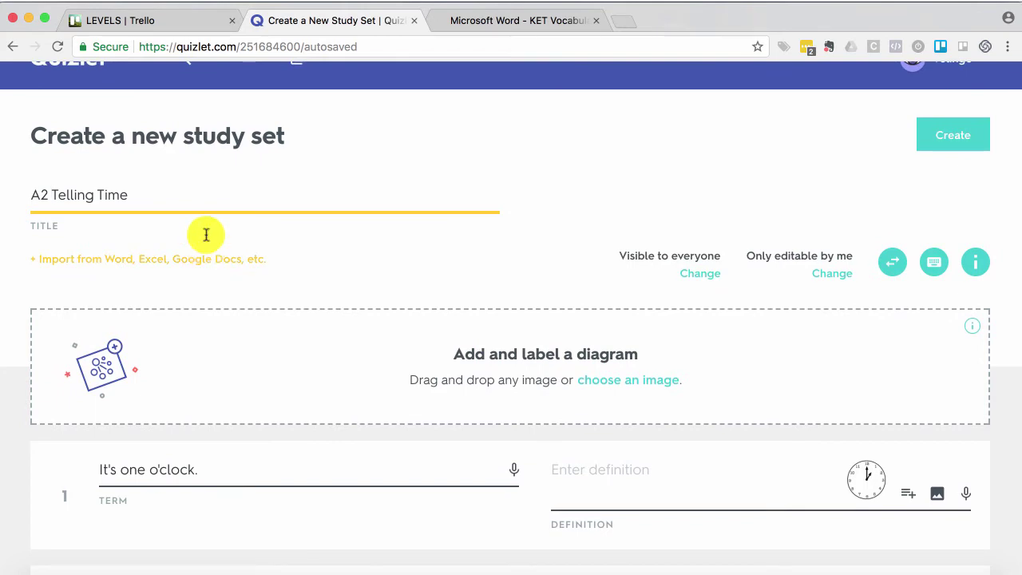
click(961, 141)
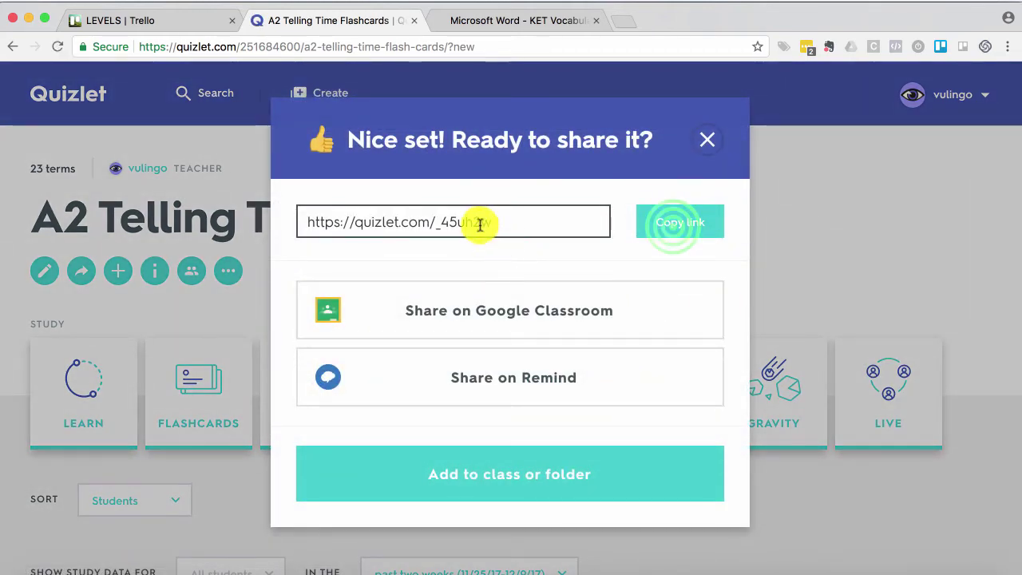
Step: Copy the new set's share link and open the "A2 VOC Time" card on the LEVELS board in Trello
click(670, 224)
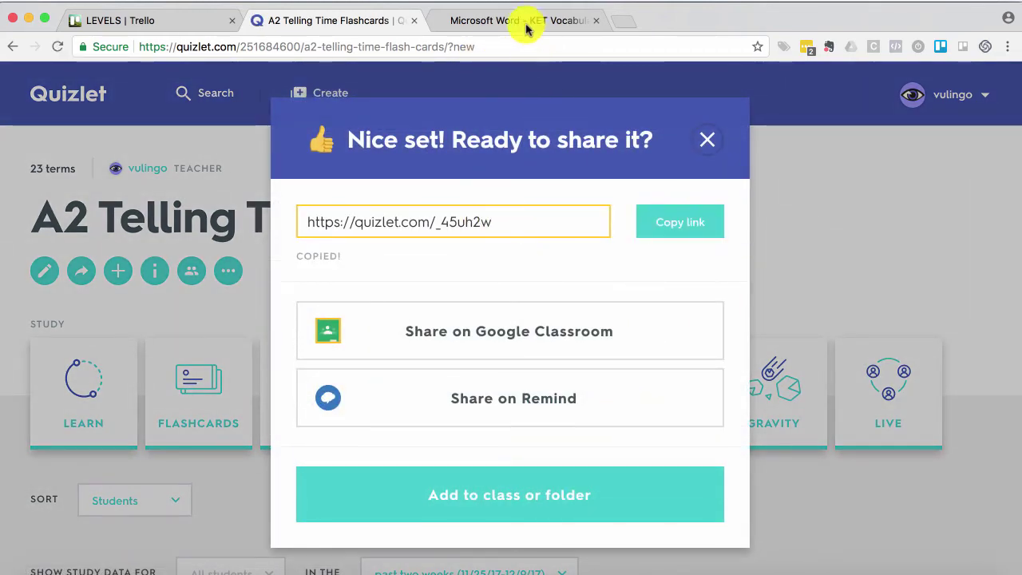
click(172, 19)
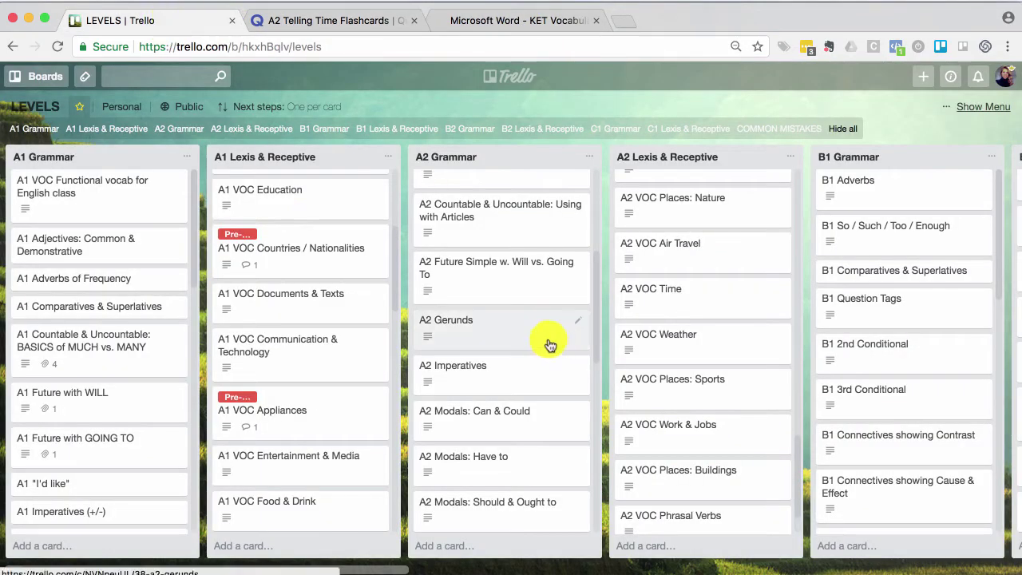
click(692, 291)
click(353, 275)
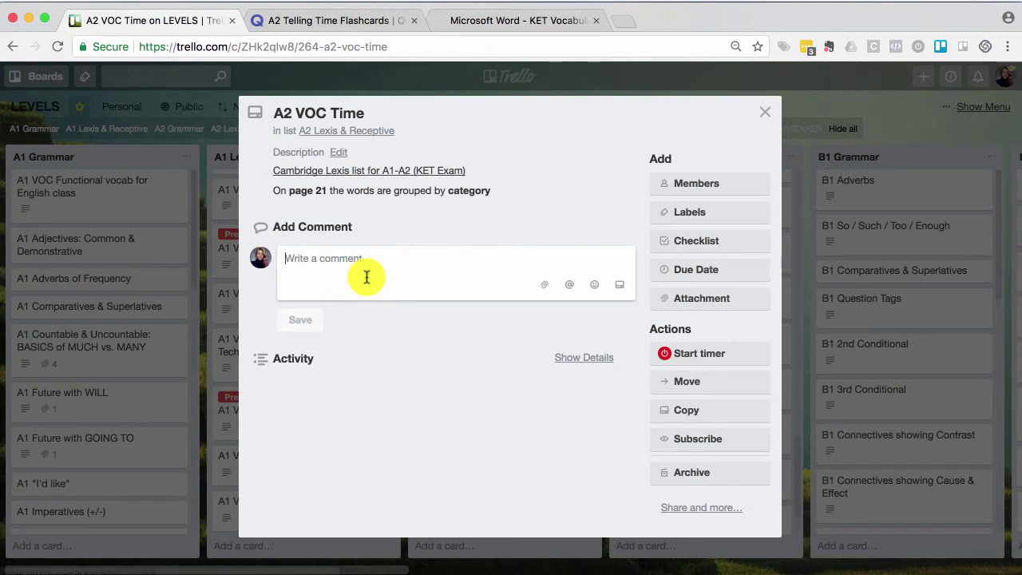
text(Hi )
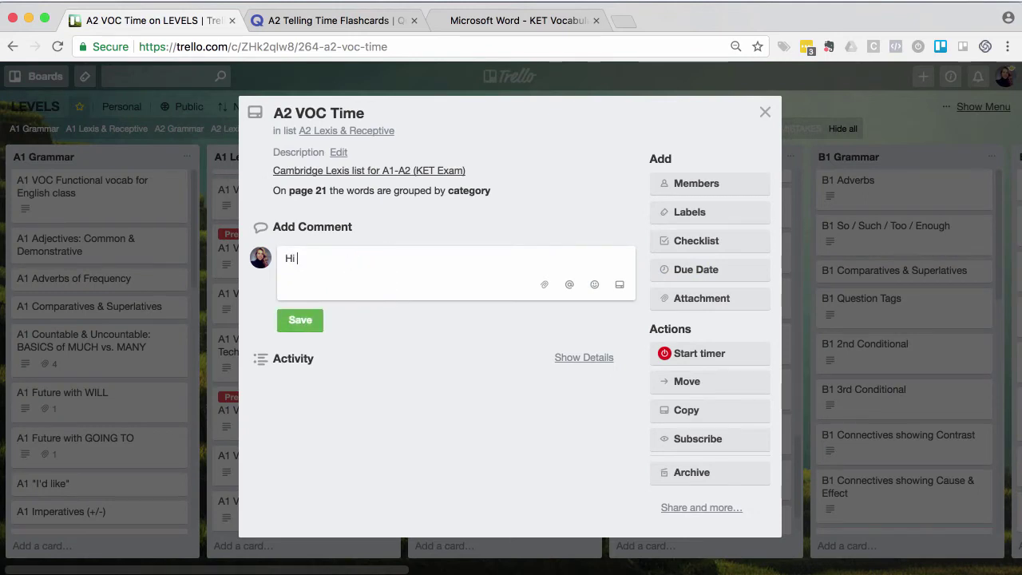
text([Student],)
key(Return)
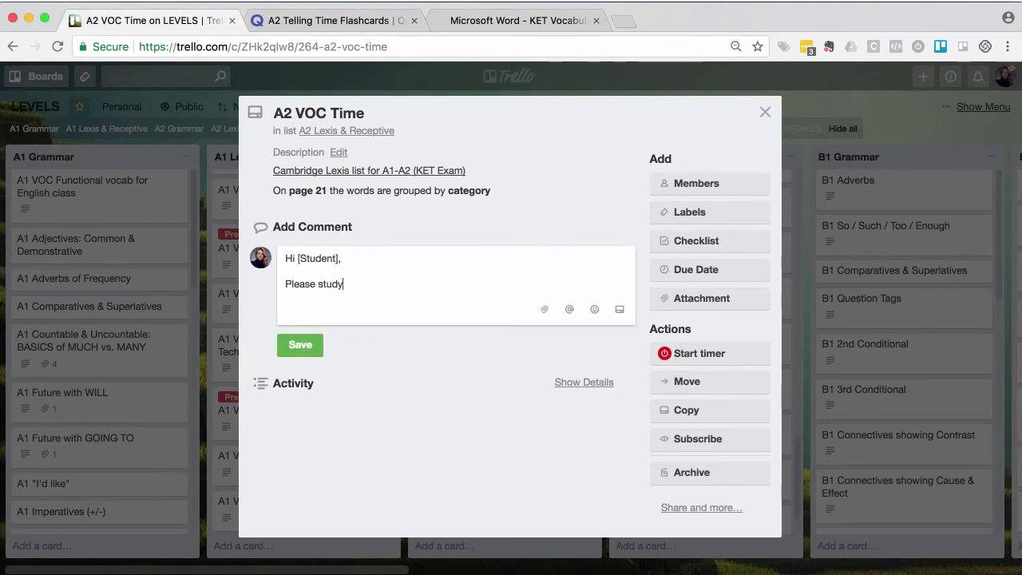
text(sson:)
key(Return)
key(Return)
key(super+v)
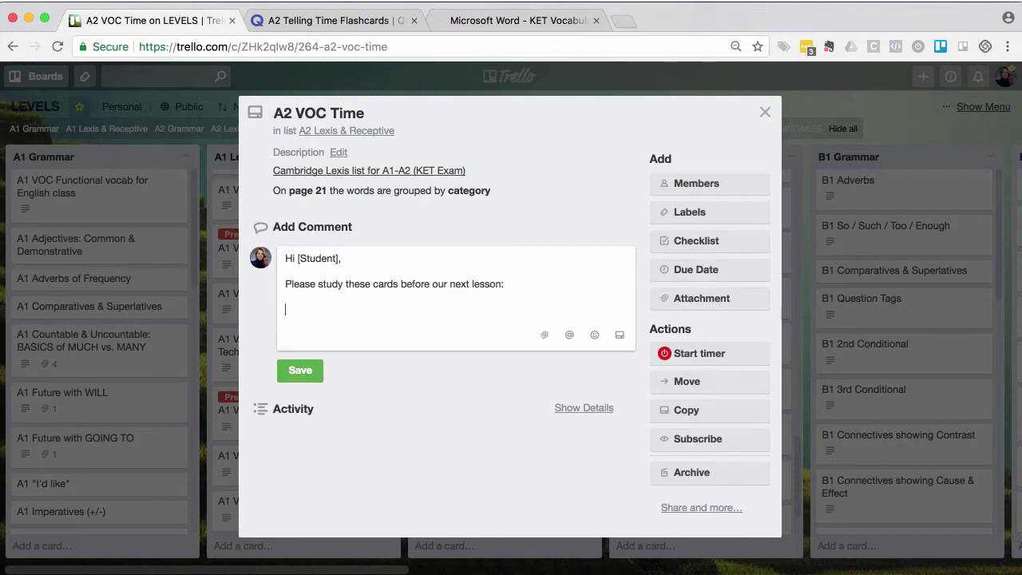
key(Return)
key(Return)
text(Cheers,)
key(Return)
click(307, 409)
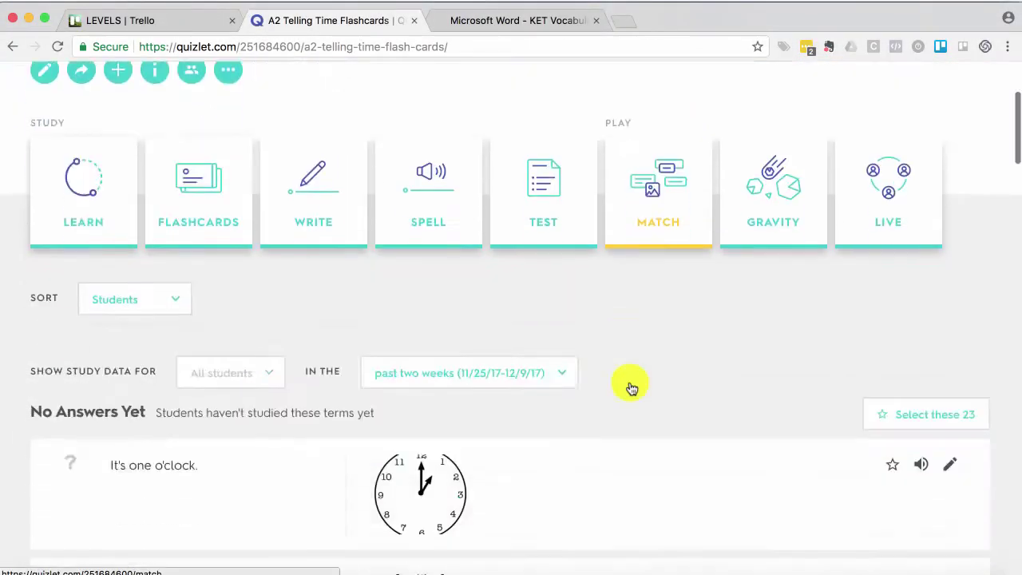
Step: Open the A2 Telling Time set in Quizlet for editing and start rewording the time in term 7, "It's four thirty."
scroll(631, 387, down, 15)
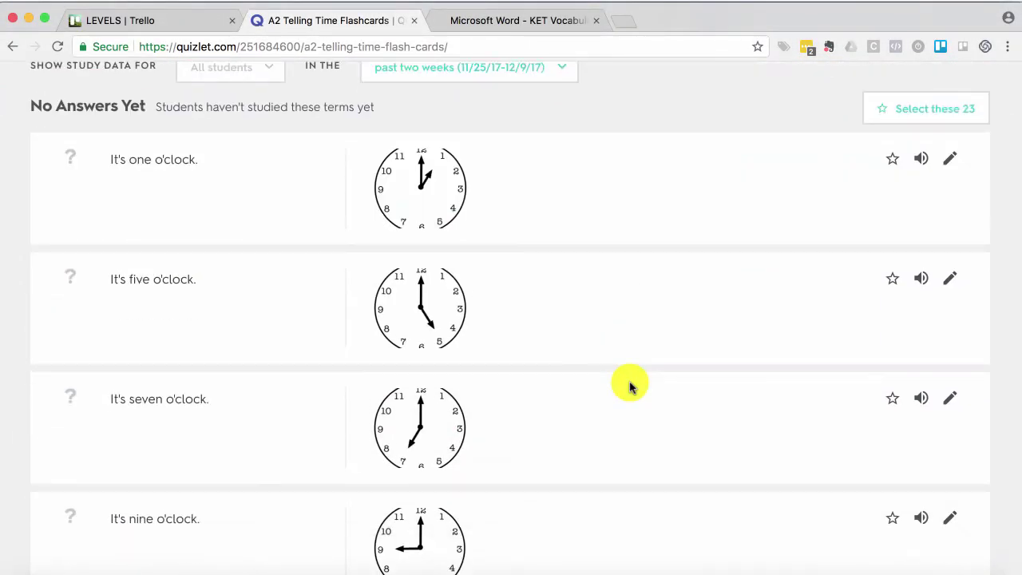
scroll(629, 387, up, 5)
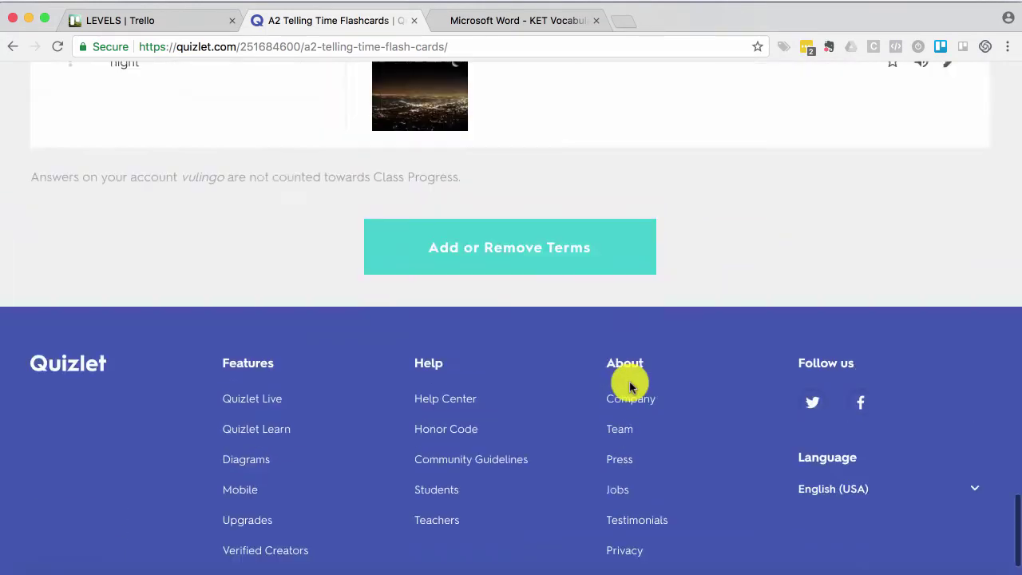
click(518, 323)
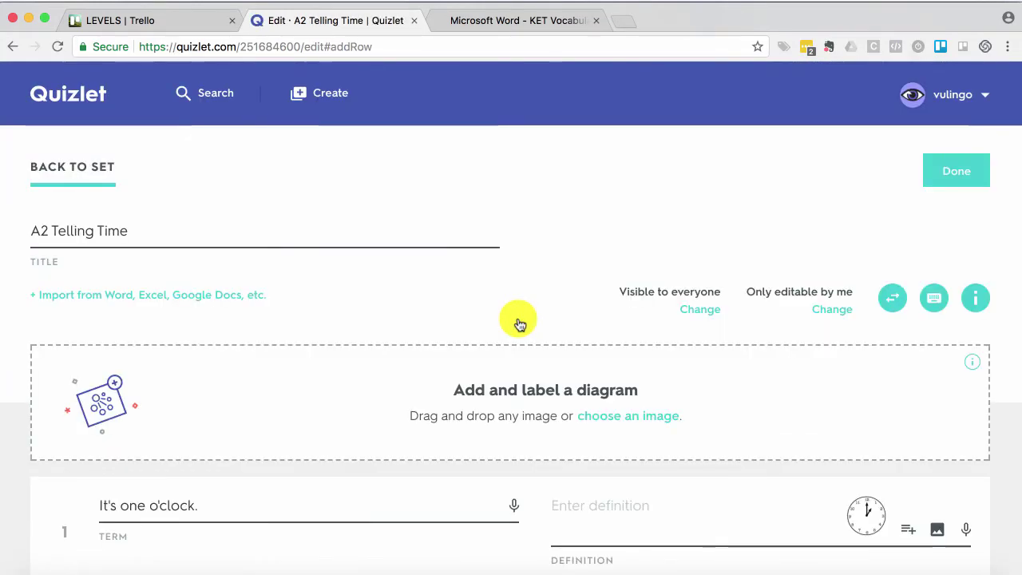
scroll(519, 323, down, 6)
scroll(519, 324, down, 7)
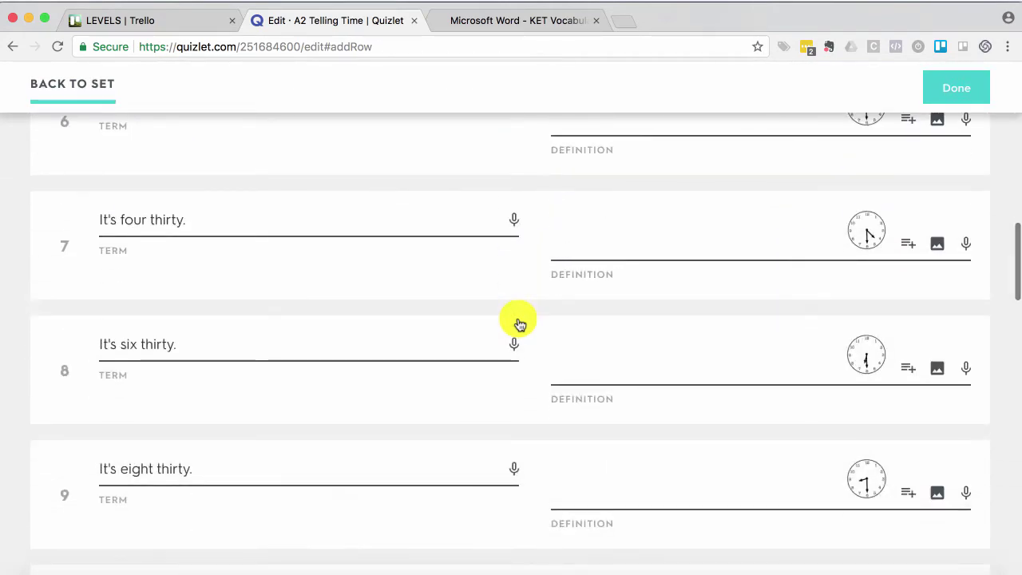
scroll(519, 323, up, 1)
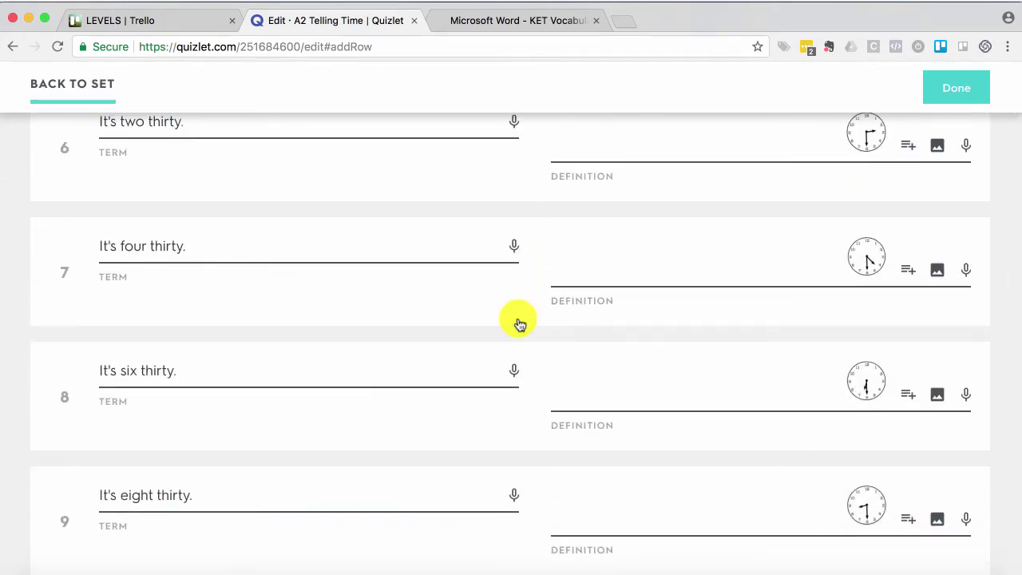
drag(186, 246, 122, 248)
text(f)
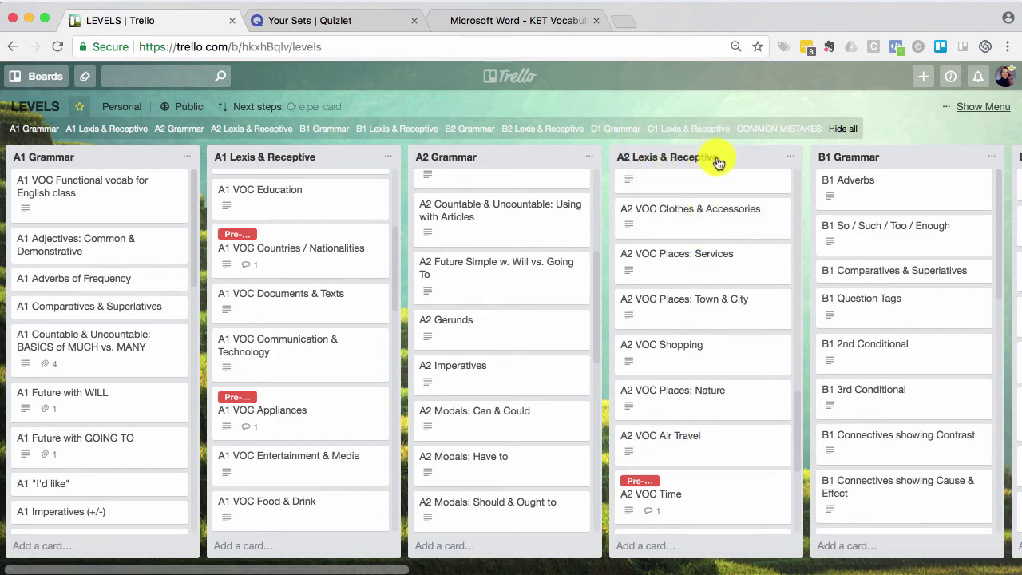
Step: Open the "A2 VOC Air Travel" card in Trello, check the Travel and Transport section of the KET vocabulary PDF, and return to the card
click(706, 447)
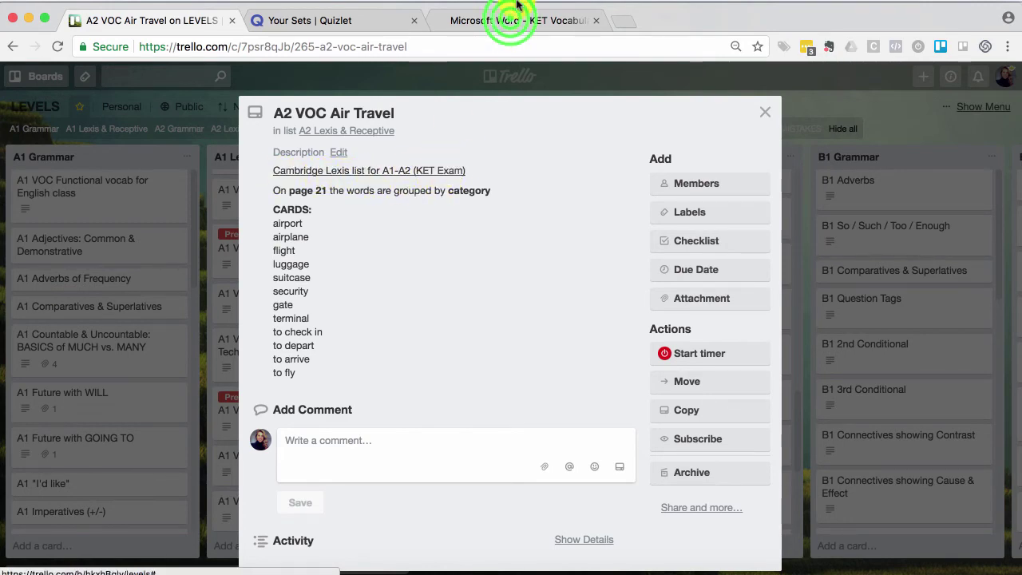
click(505, 20)
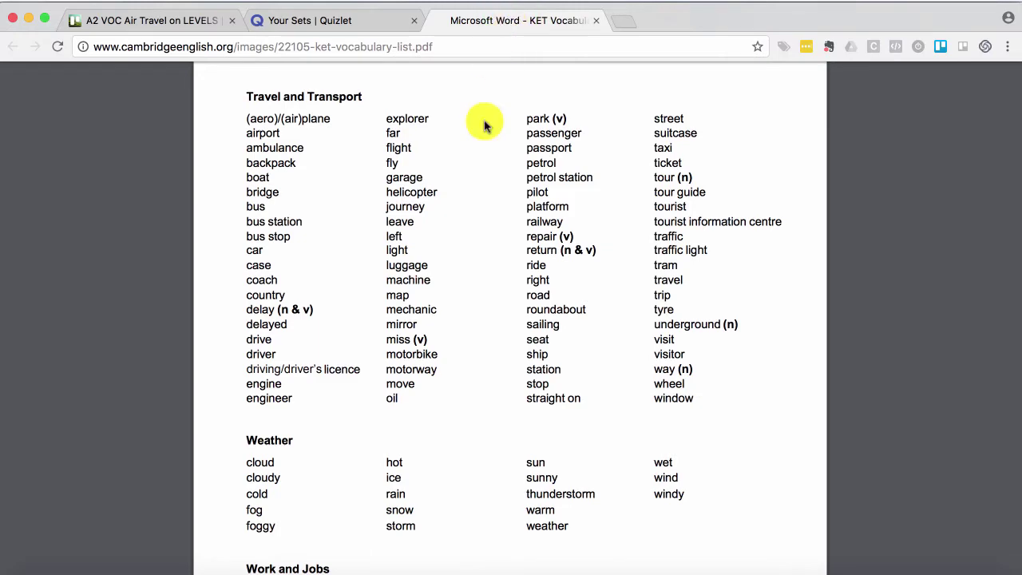
scroll(457, 235, up, 3)
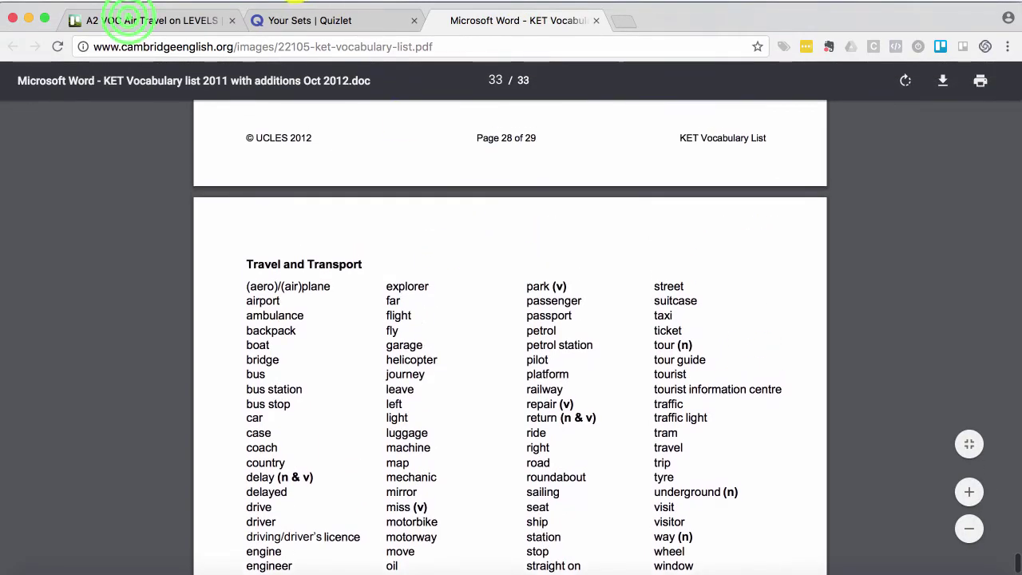
click(130, 16)
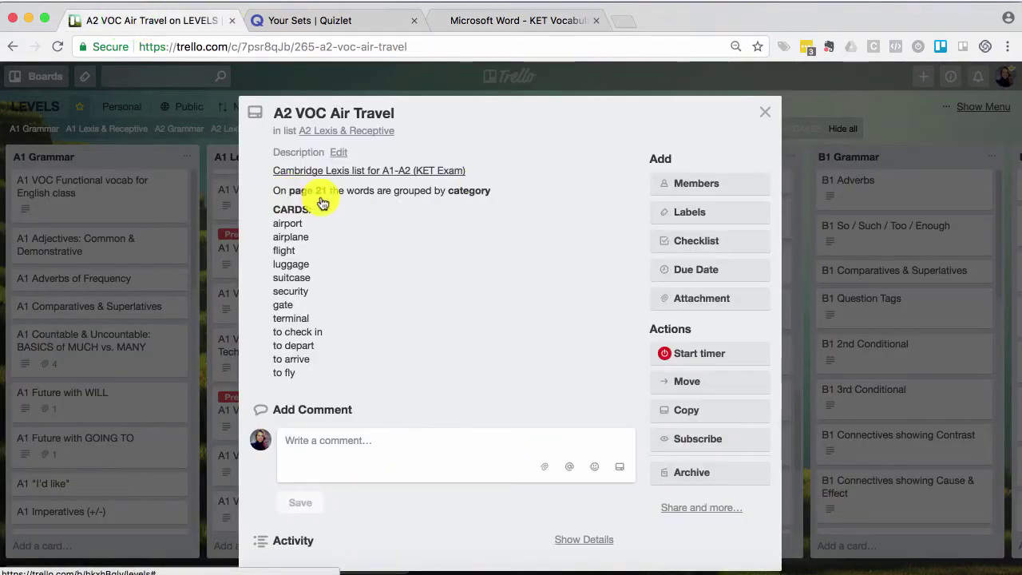
Step: Review the KET PDF's Travel and Transport words, and copy the list from "airport" to "to fly" in the A2 VOC Air Travel card's description
click(485, 20)
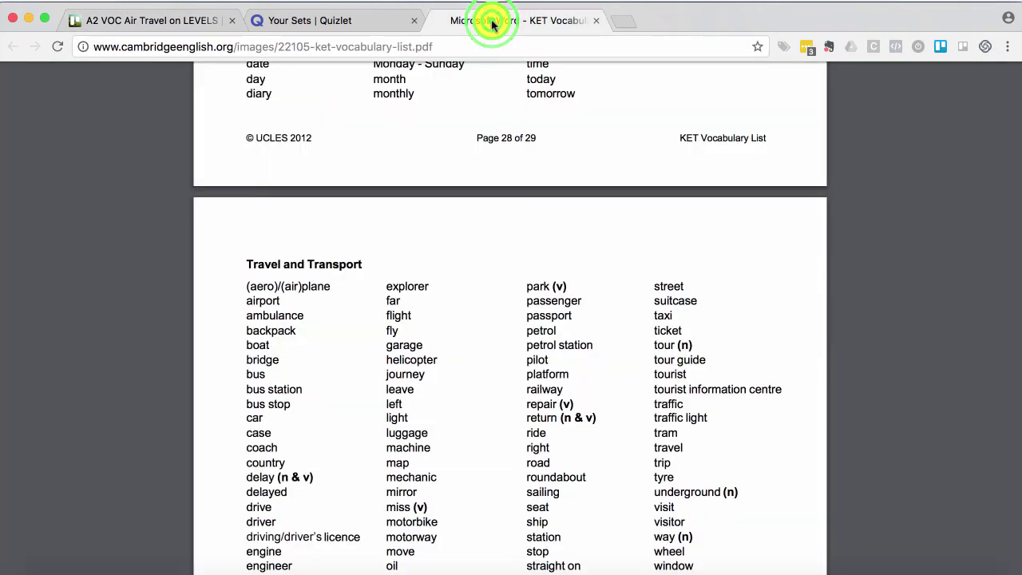
scroll(505, 323, down, 3)
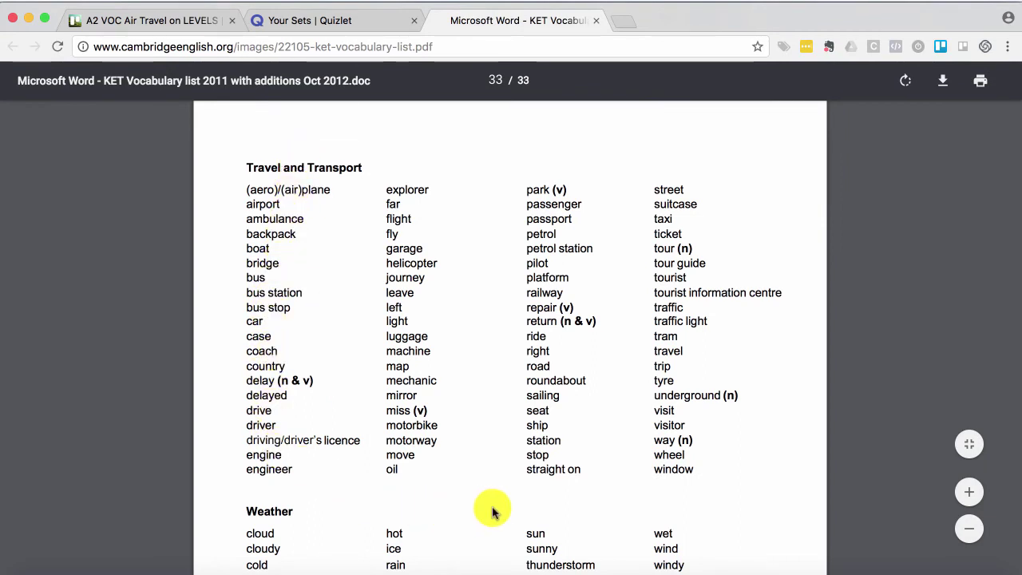
click(160, 22)
click(343, 246)
click(426, 317)
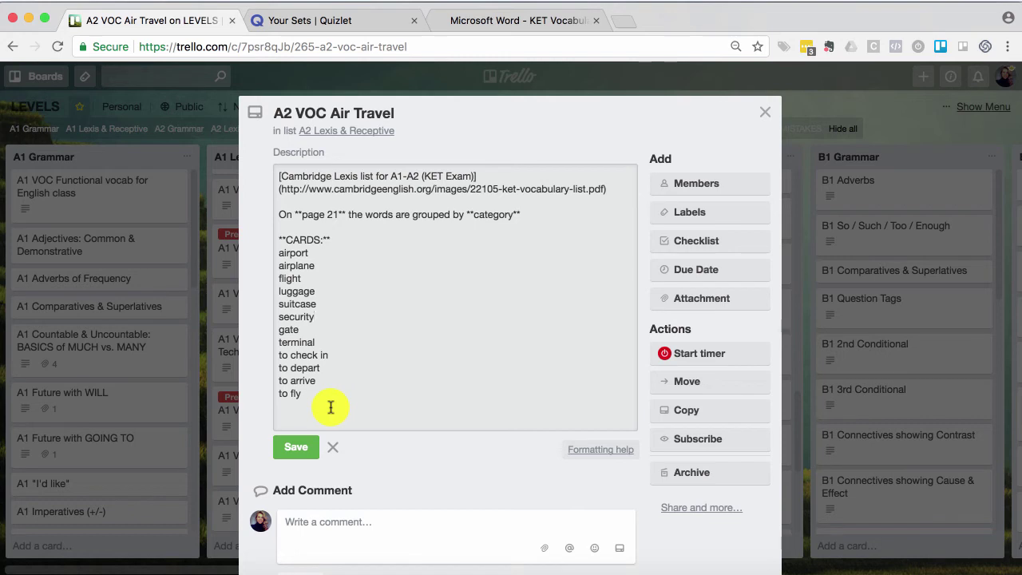
drag(331, 408, 279, 257)
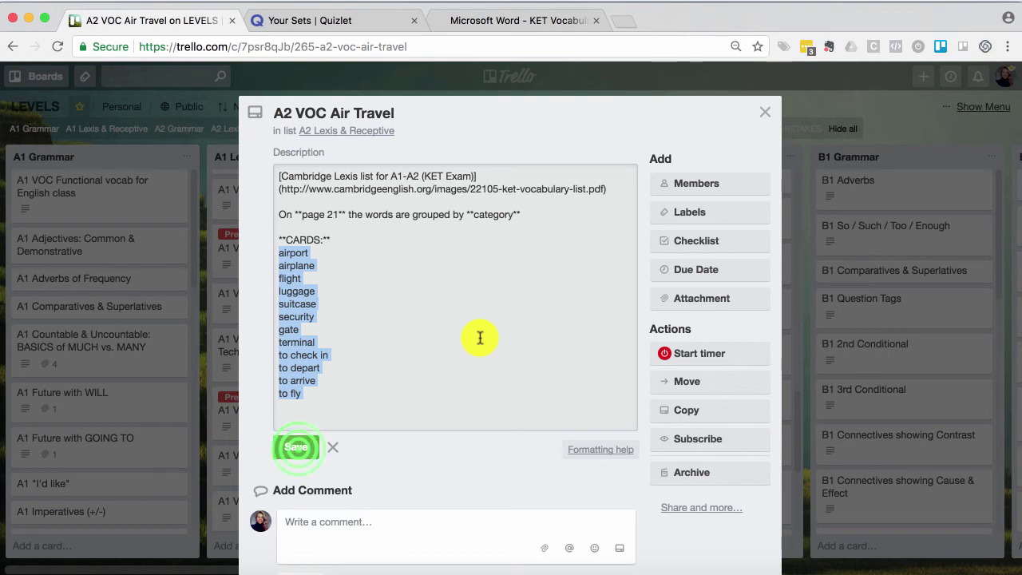
click(296, 447)
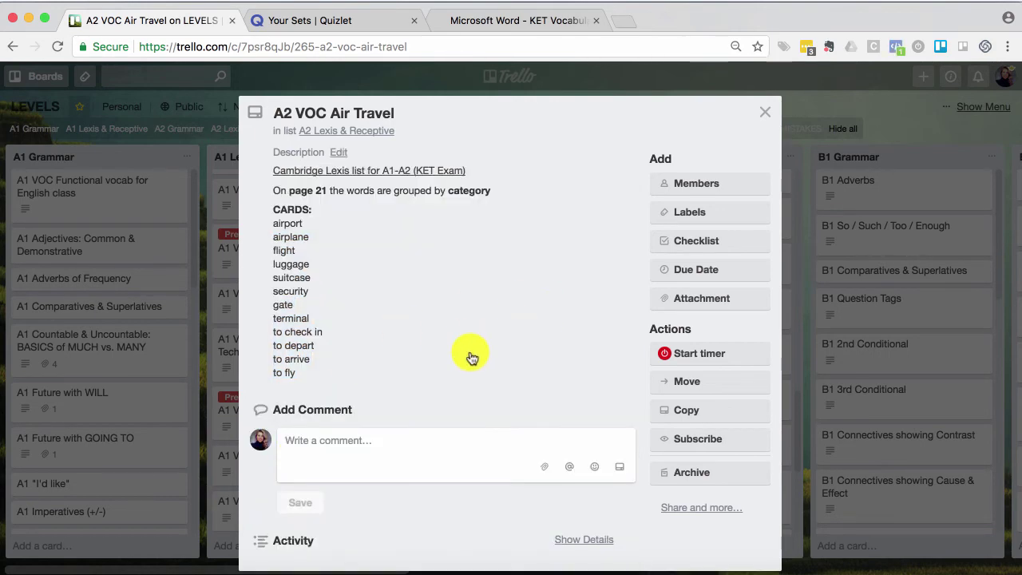
Step: Start a new Quizlet study set titled "A2 Air Travel" and look over its empty term and definition fields
click(345, 21)
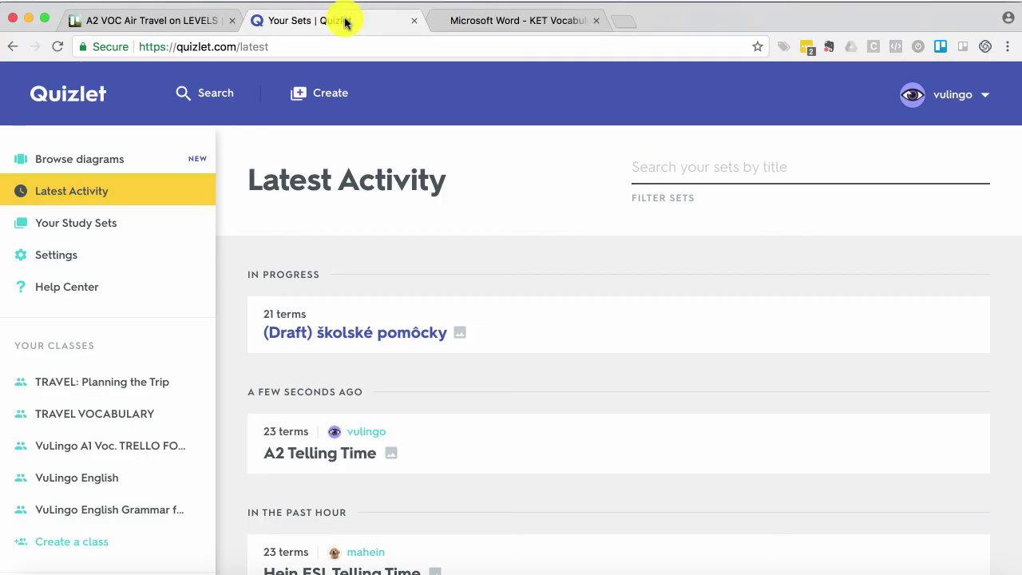
click(346, 80)
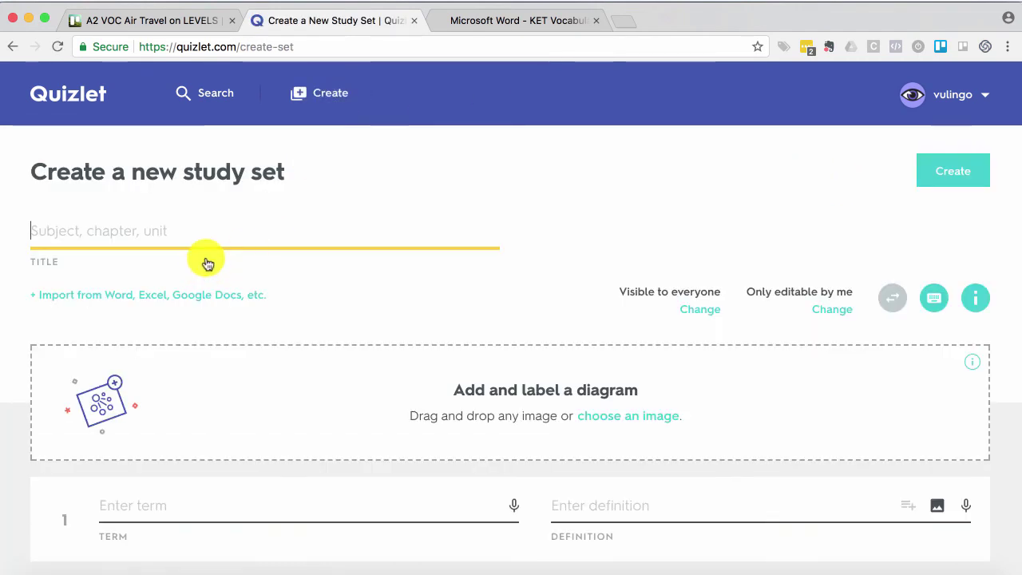
text(A2 Air Travel)
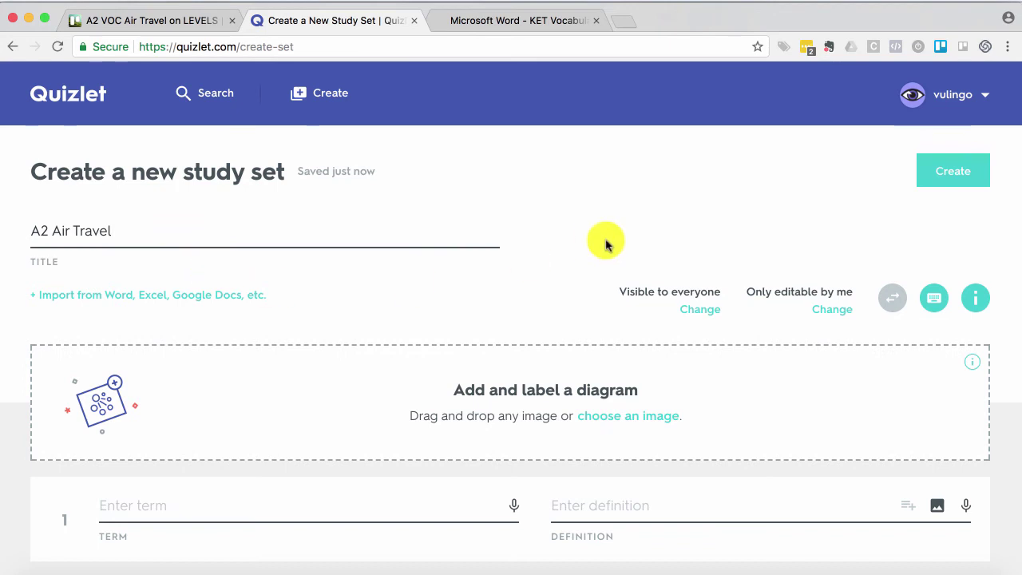
scroll(492, 319, down, 5)
scroll(492, 319, up, 3)
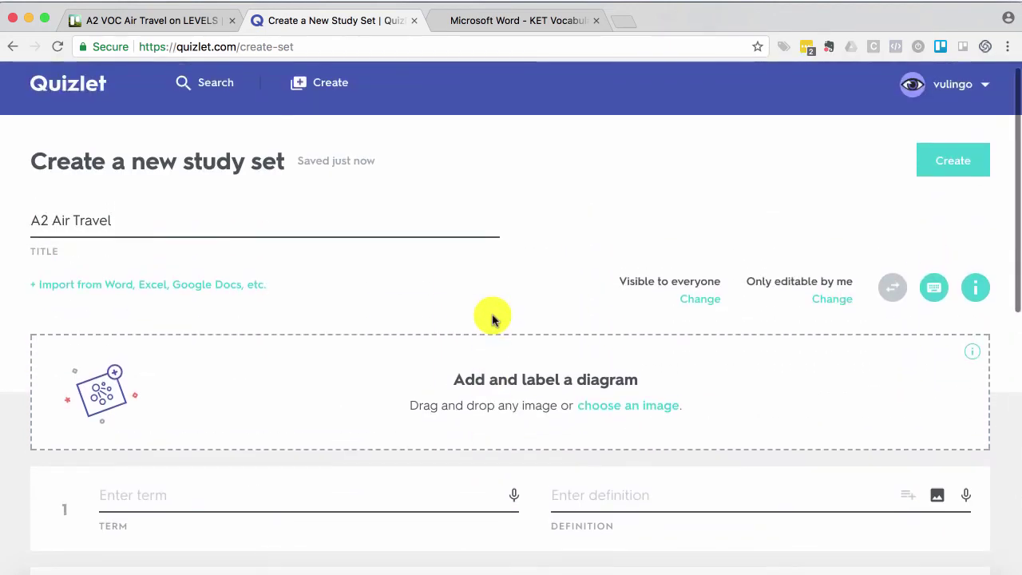
scroll(492, 315, down, 4)
click(173, 302)
click(172, 302)
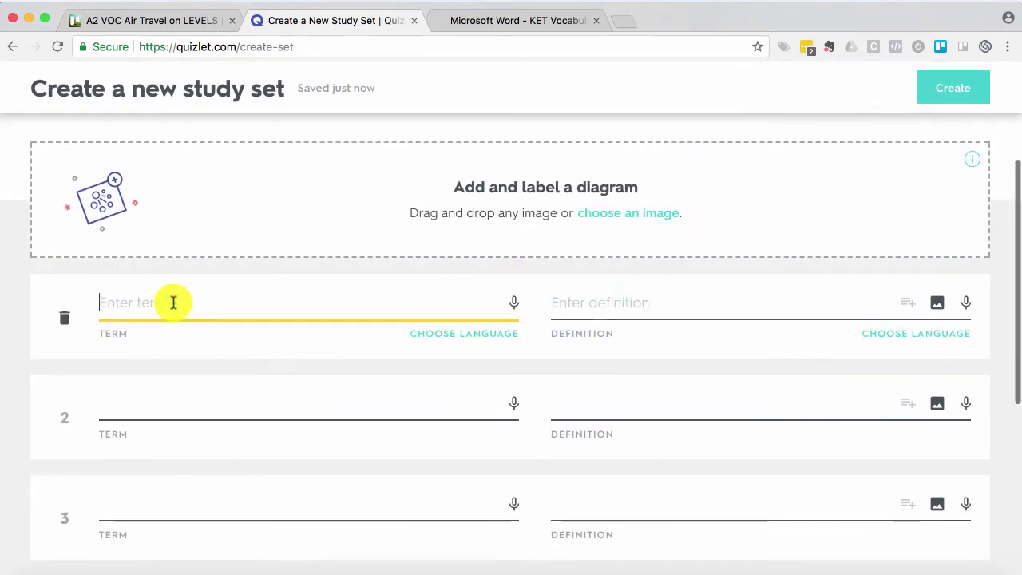
click(603, 303)
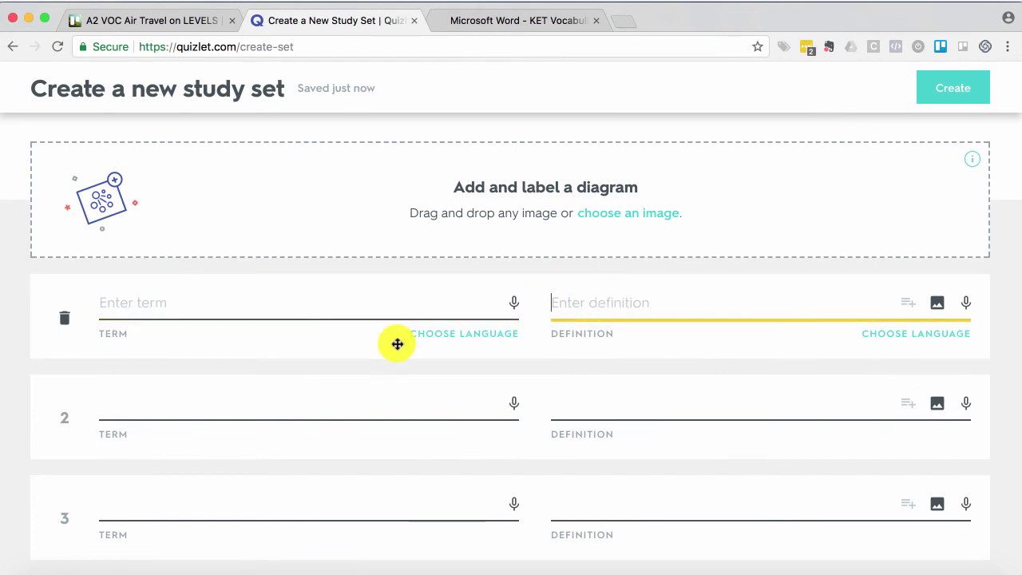
Step: Import the copied word list into the new set as terms, with each line as a separate card
scroll(399, 343, up, 5)
click(200, 303)
click(201, 303)
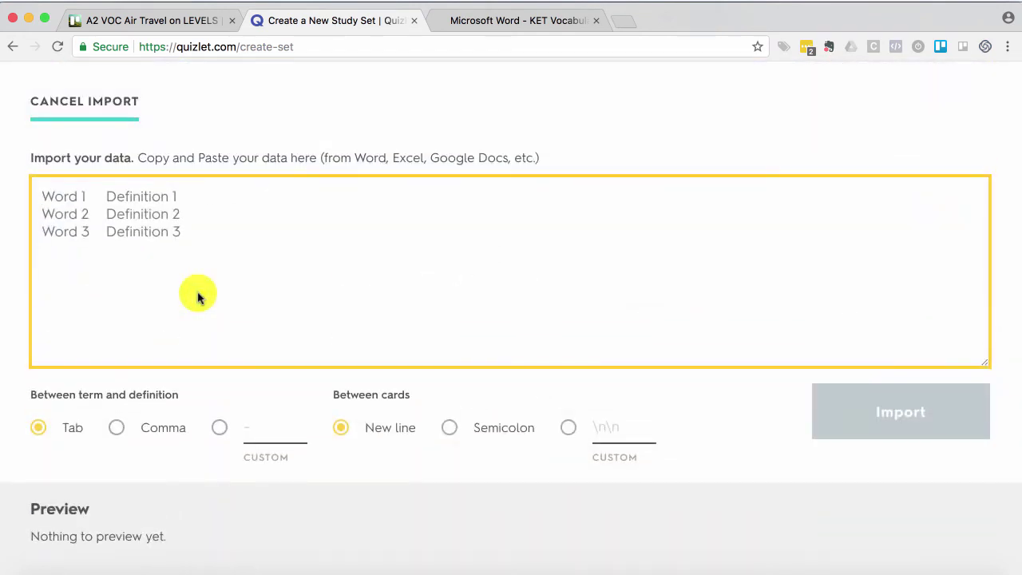
click(218, 250)
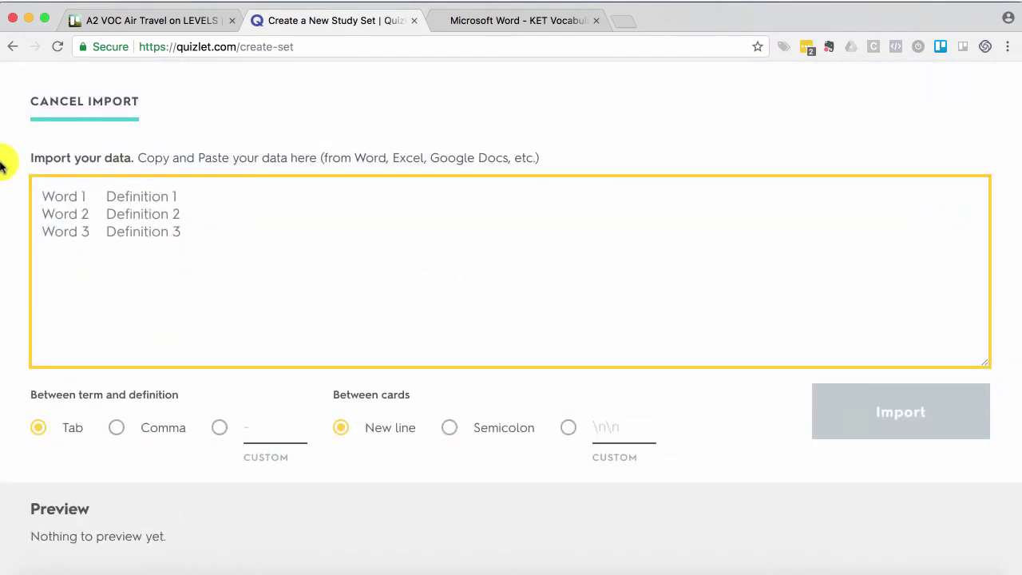
key(super+v)
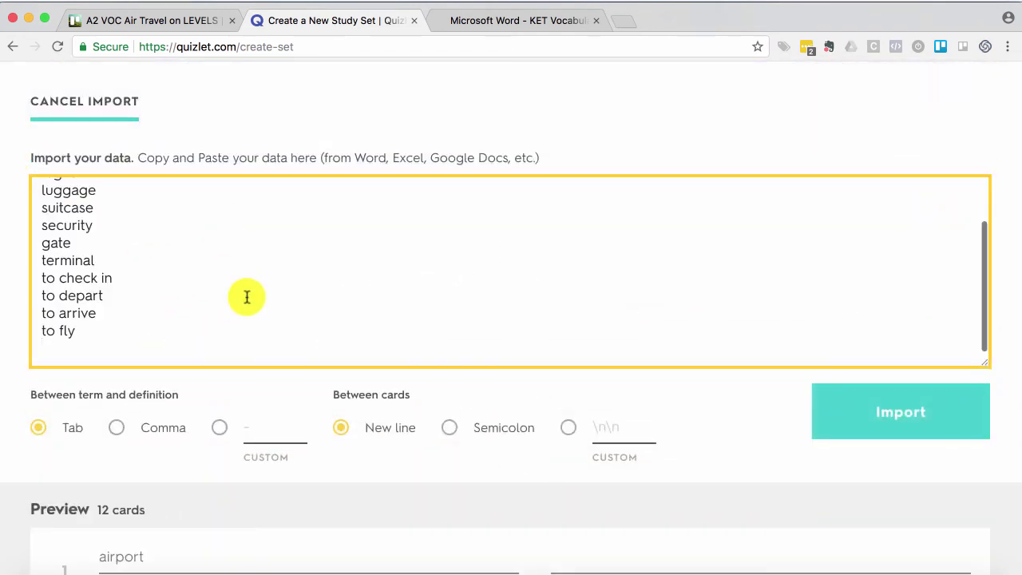
scroll(247, 297, up, 3)
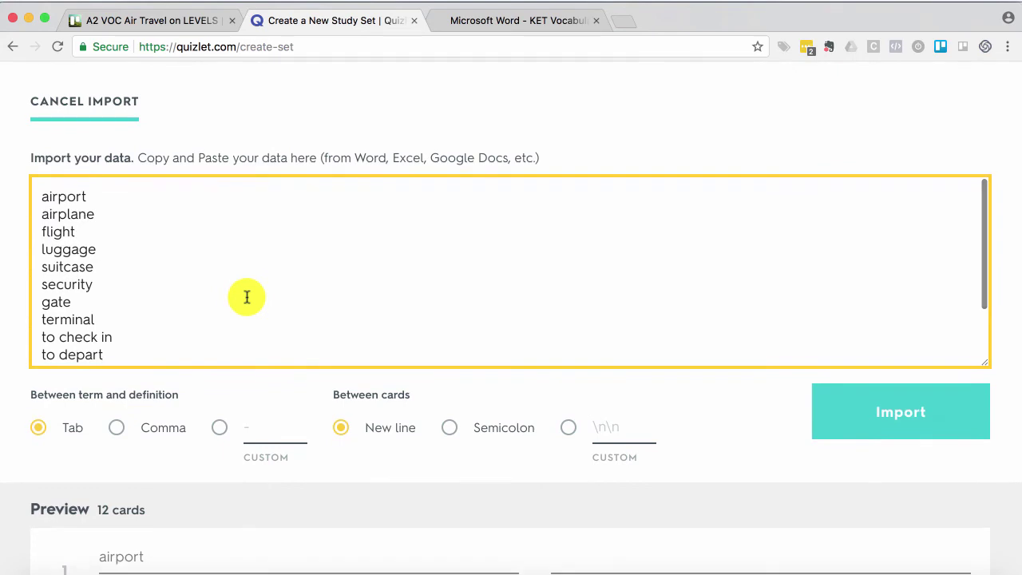
click(934, 410)
click(941, 411)
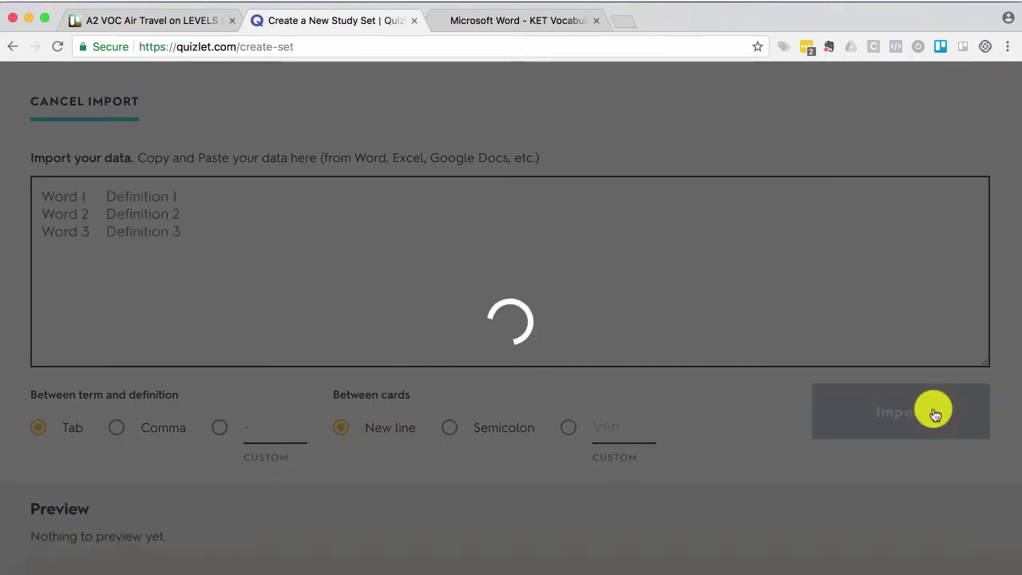
scroll(567, 365, up, 5)
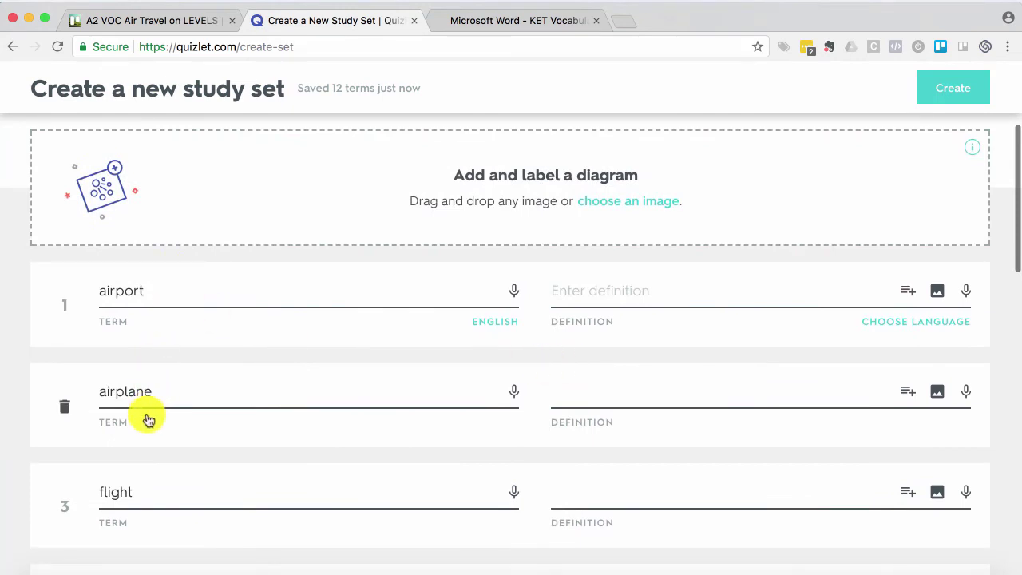
scroll(140, 432, down, 3)
scroll(142, 417, up, 4)
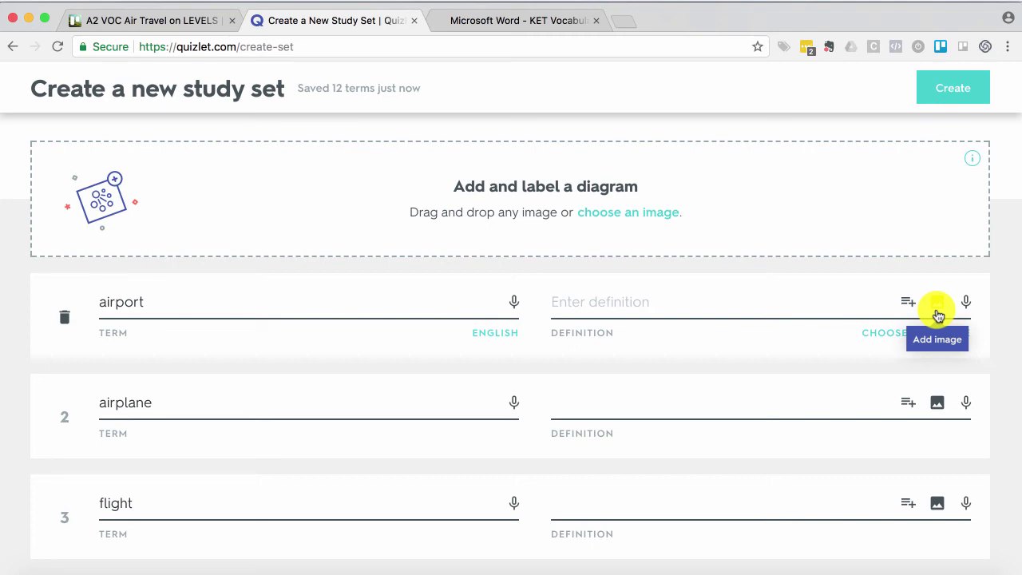
Step: Add the first suggested image to the definitions of both "airport" and "airplane"
click(938, 312)
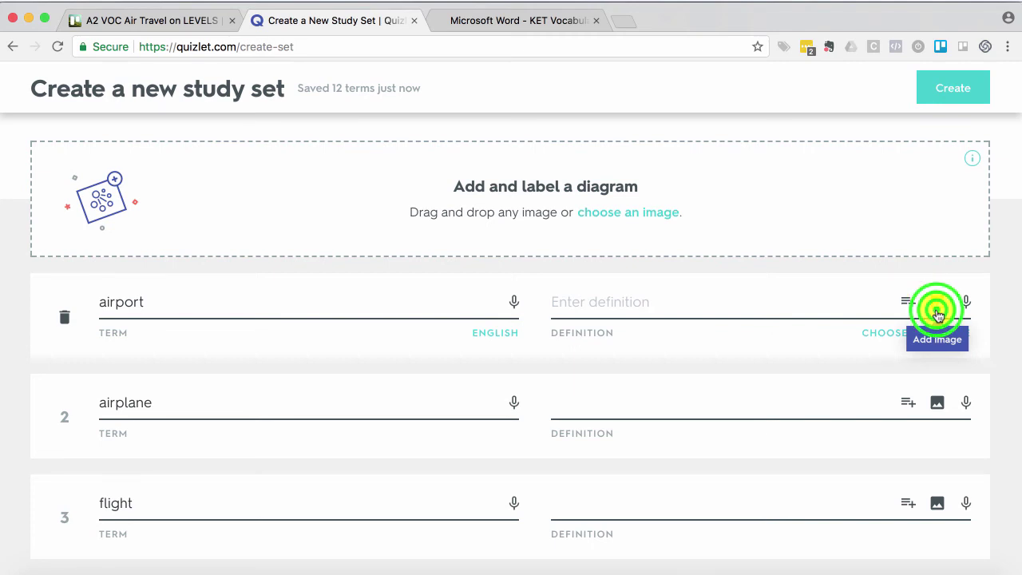
scroll(670, 466, down, 3)
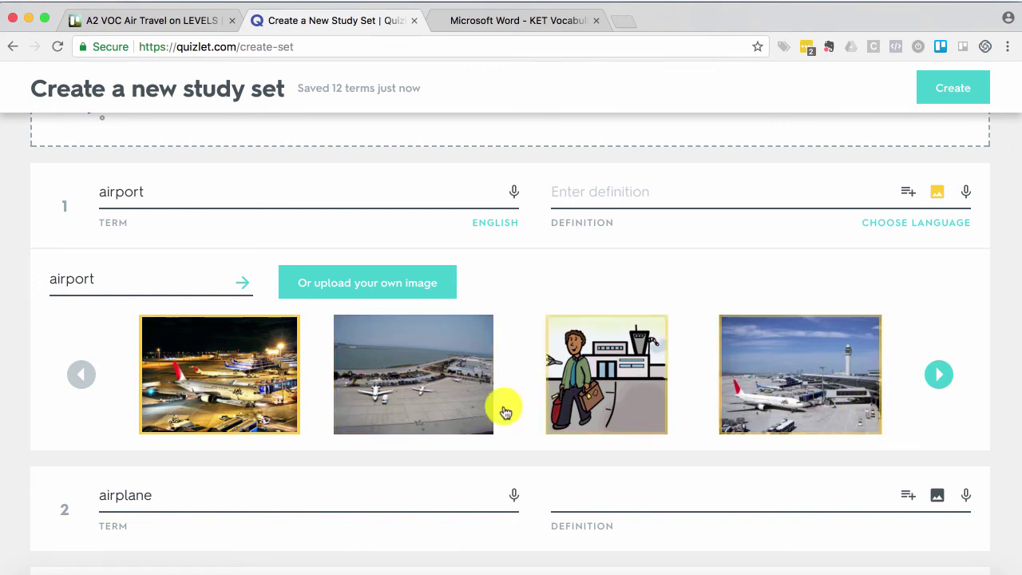
click(227, 349)
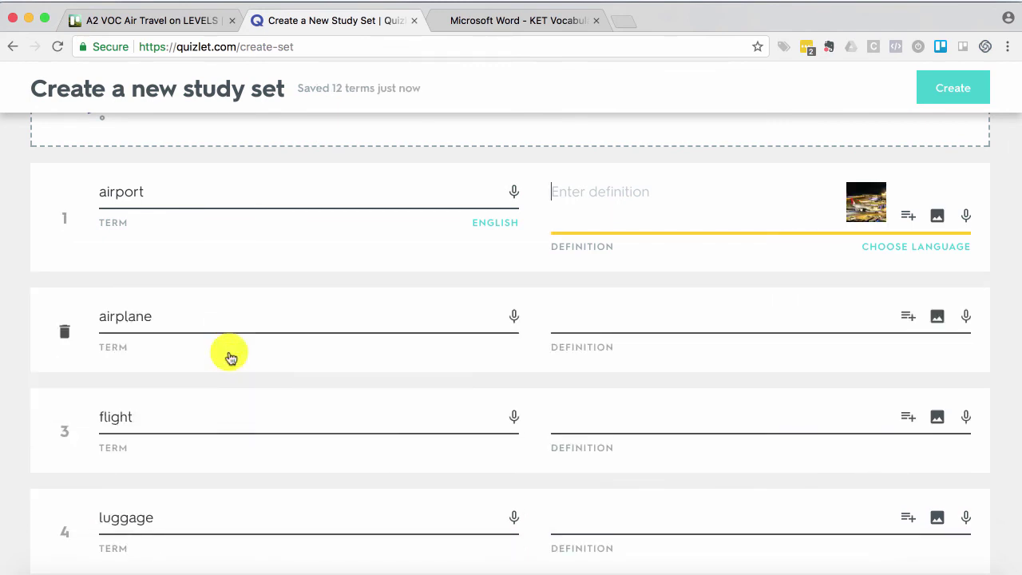
click(833, 319)
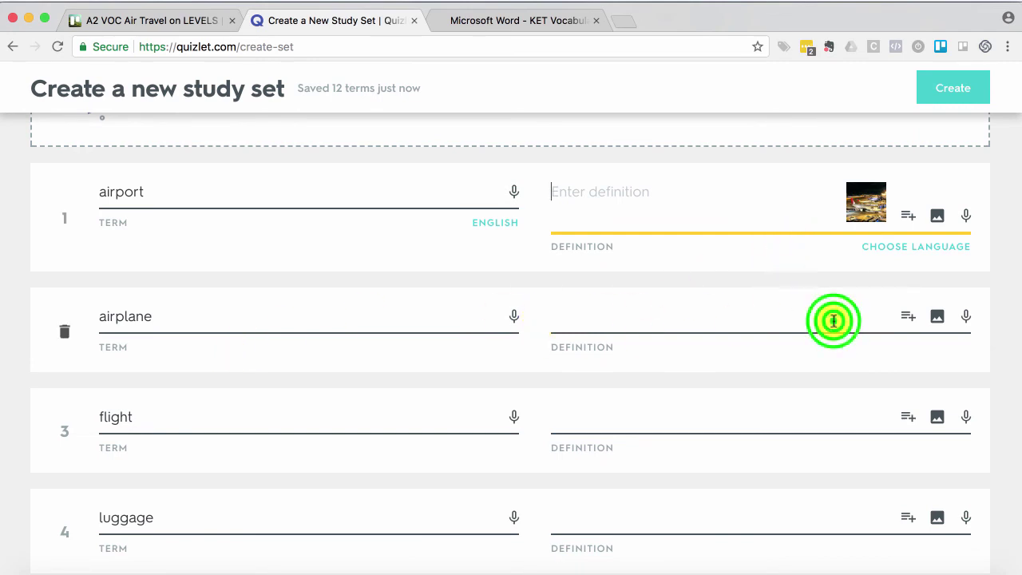
click(936, 317)
click(272, 477)
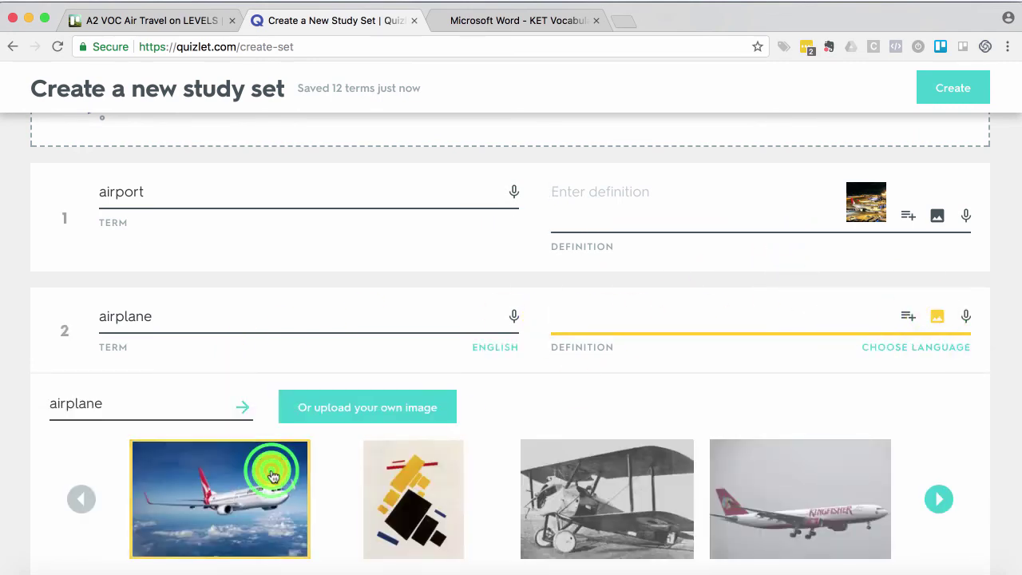
scroll(272, 477, down, 2)
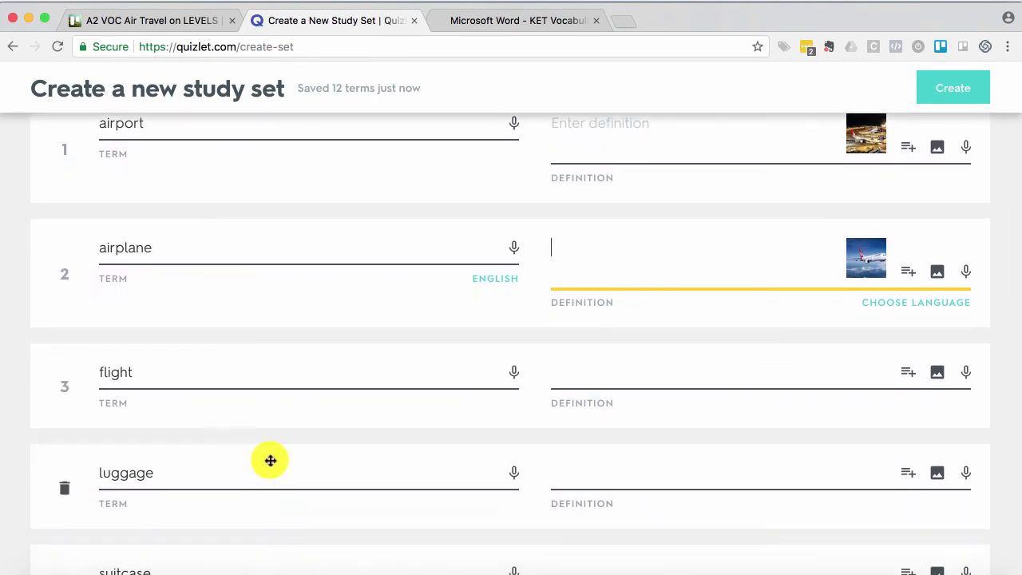
Step: Add the first suggested image to "flight" and enter the definition "The time when you are flying."
click(938, 372)
scroll(587, 330, down, 3)
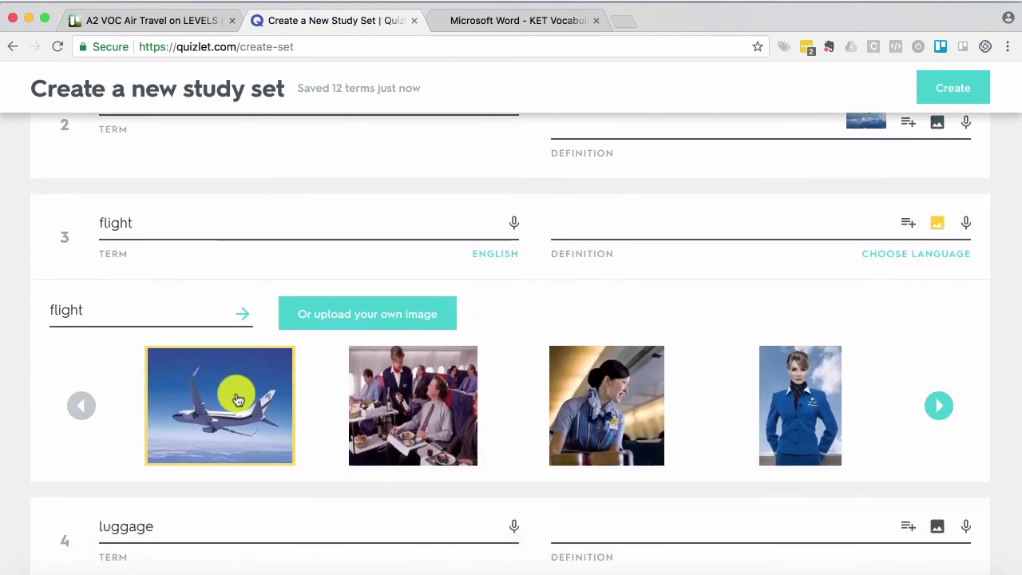
click(237, 400)
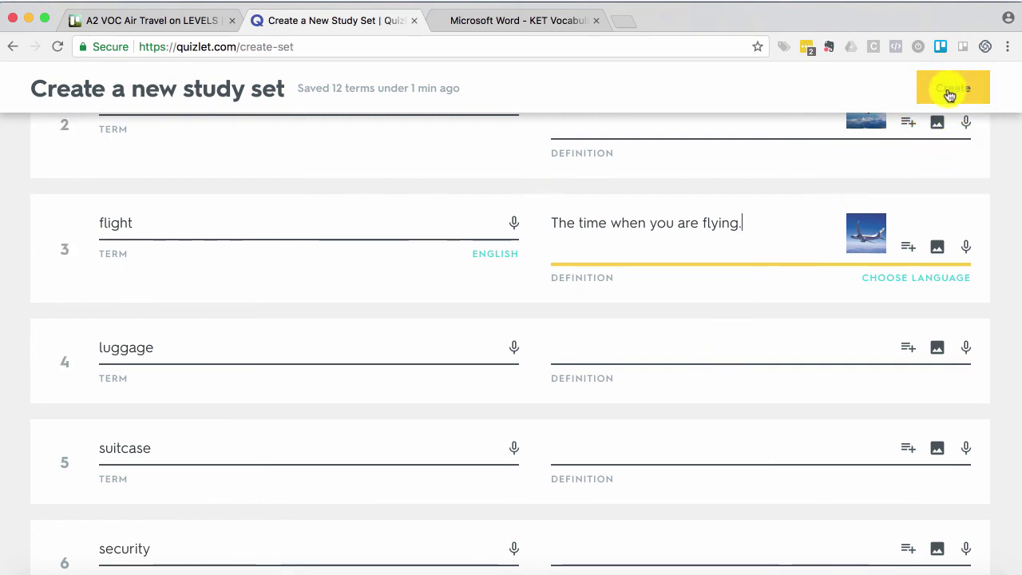
Step: Set the definition language to English and create the A2 Air Travel set
scroll(782, 369, up, 2)
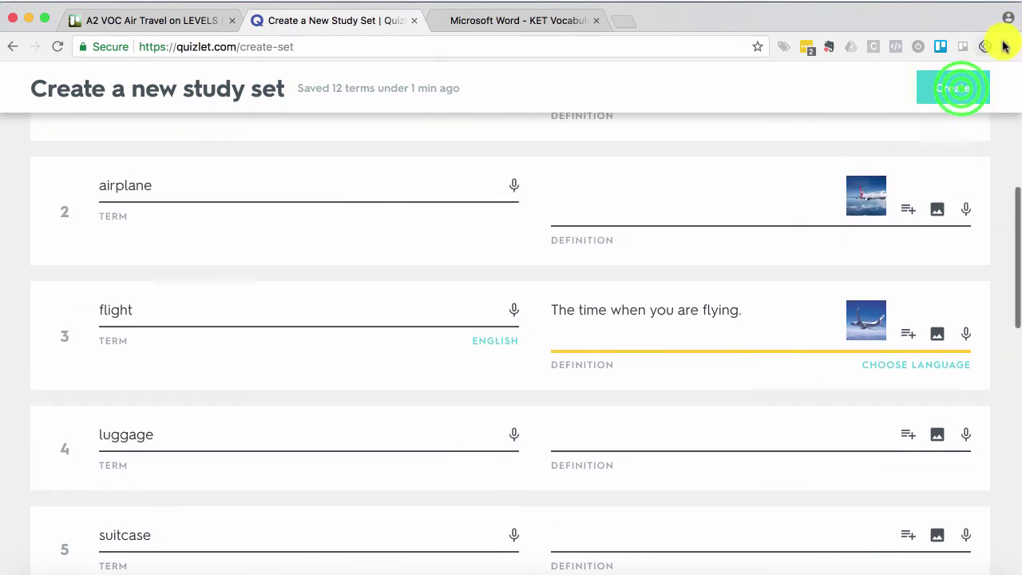
click(954, 87)
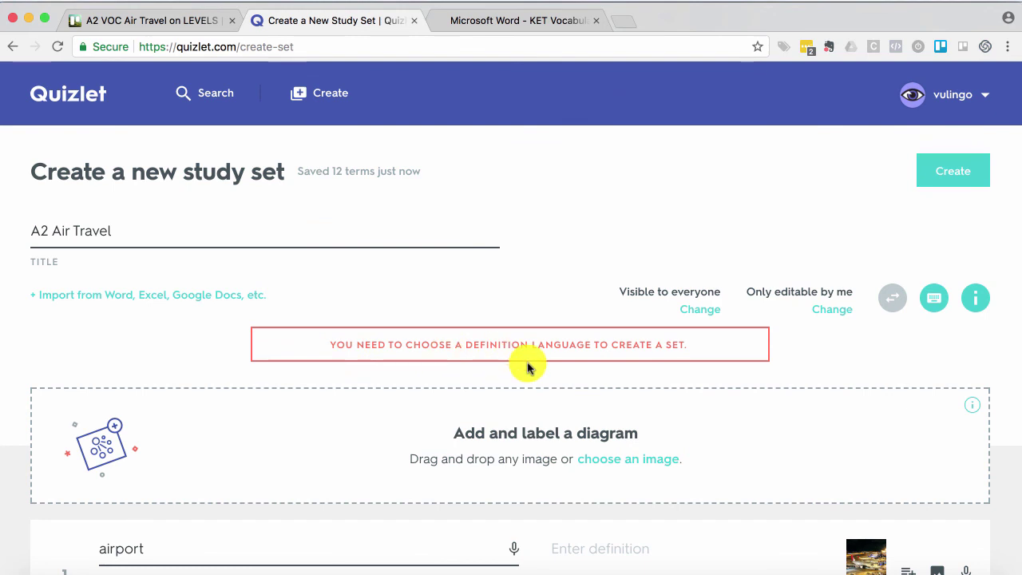
scroll(525, 366, down, 3)
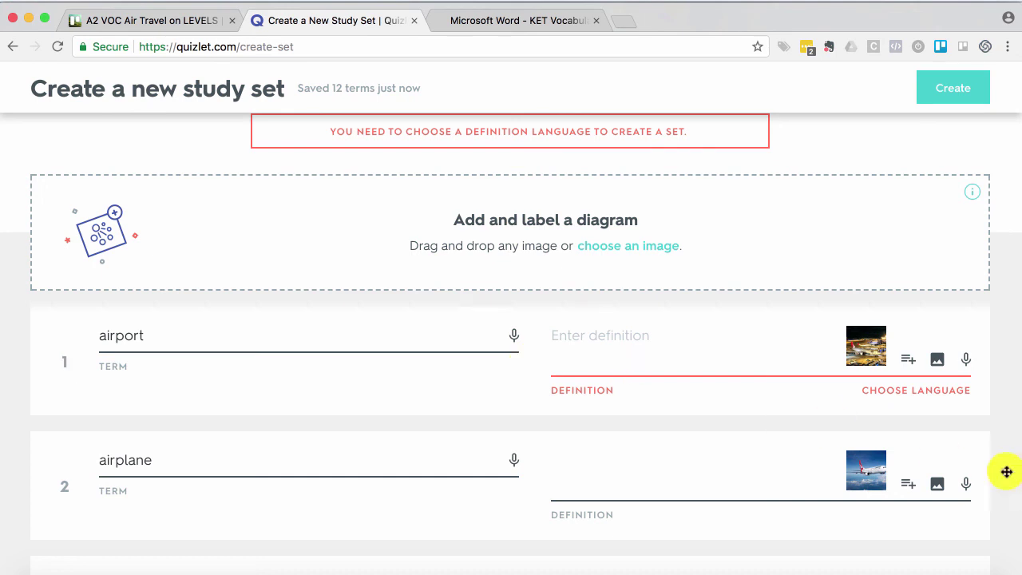
click(906, 391)
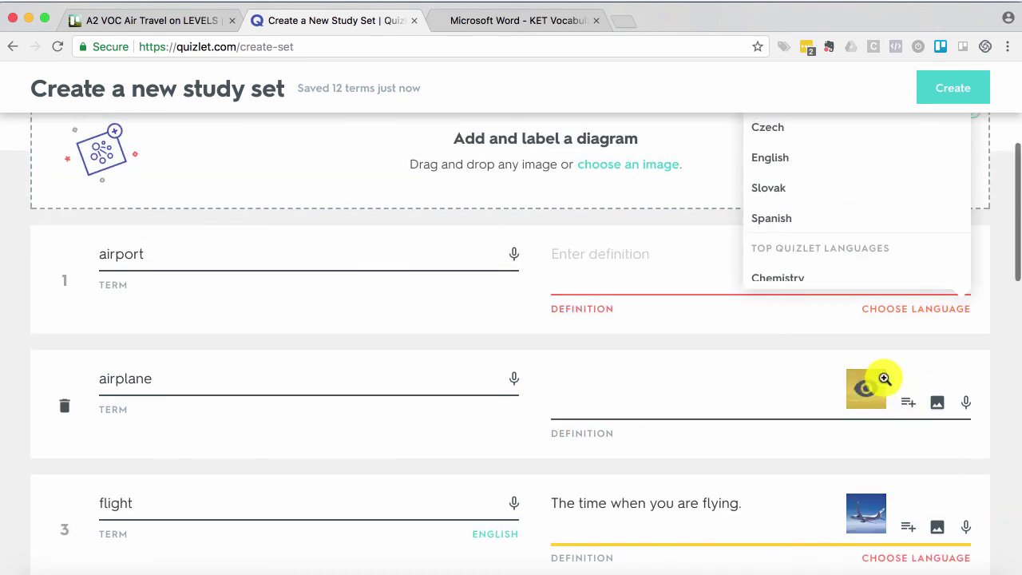
click(803, 221)
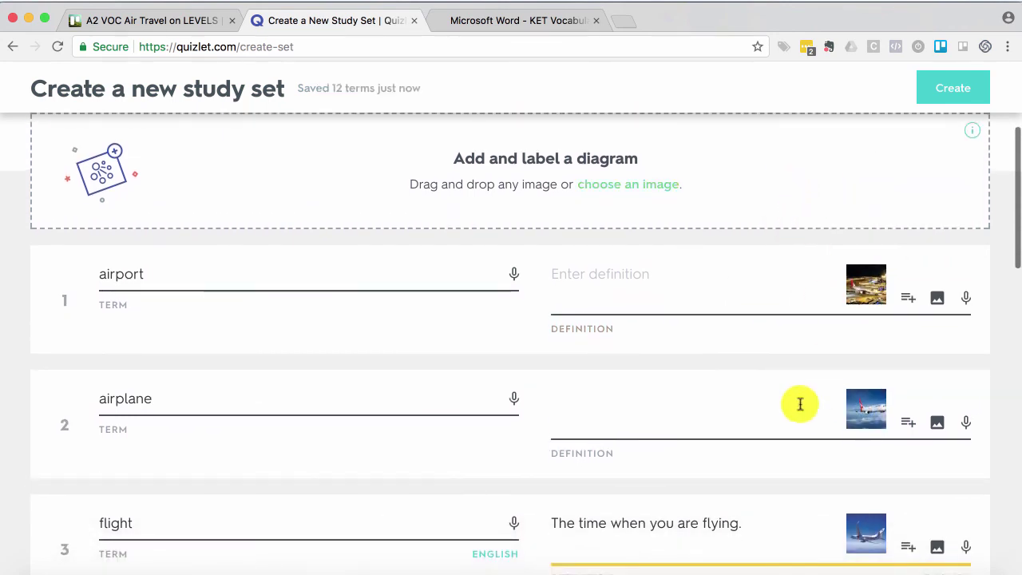
scroll(735, 508, down, 3)
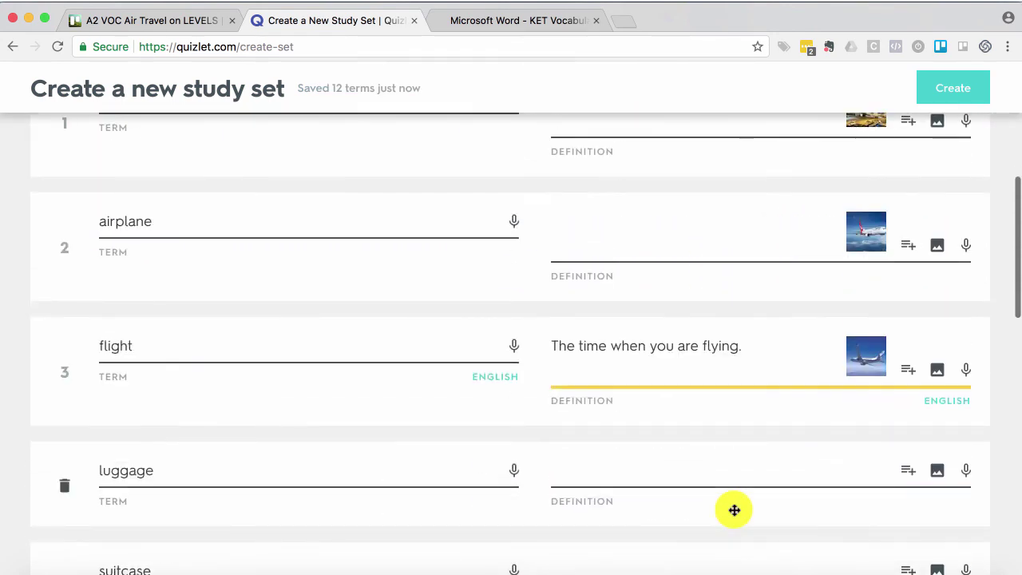
scroll(806, 424, up, 1)
click(954, 85)
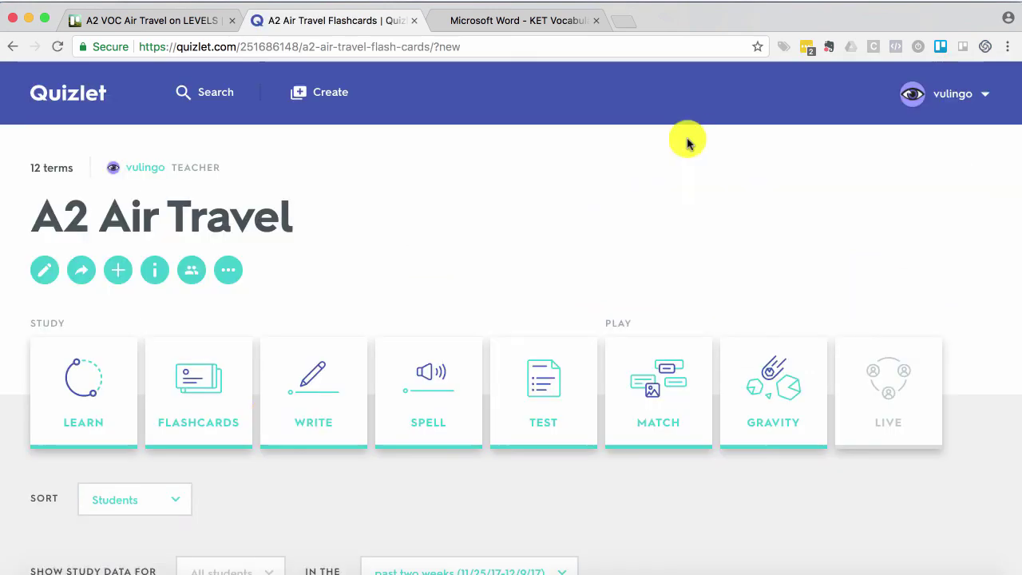
Step: Preview the A2 Air Travel set's cards in Flashcards mode
click(236, 405)
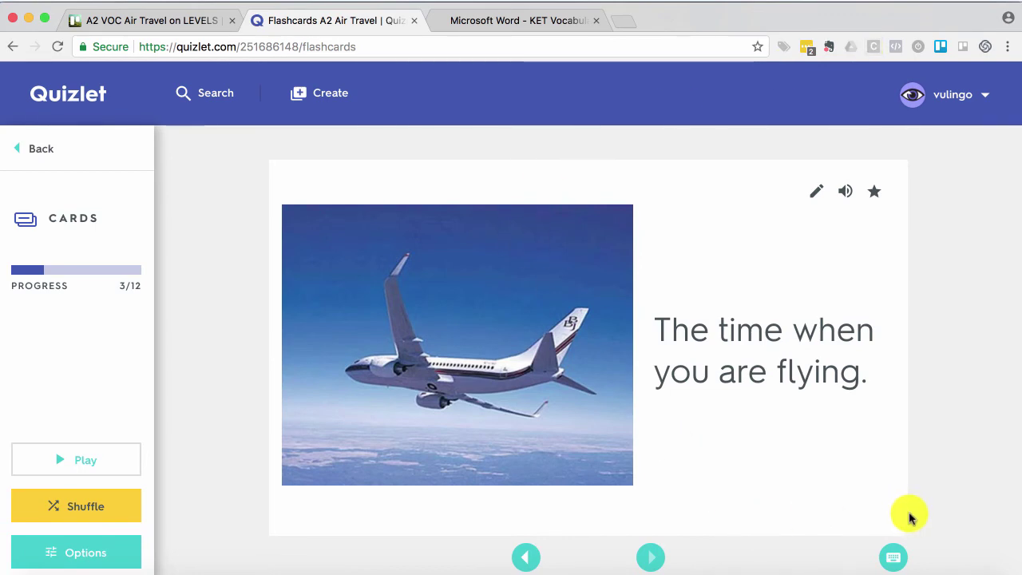
click(863, 508)
click(863, 508)
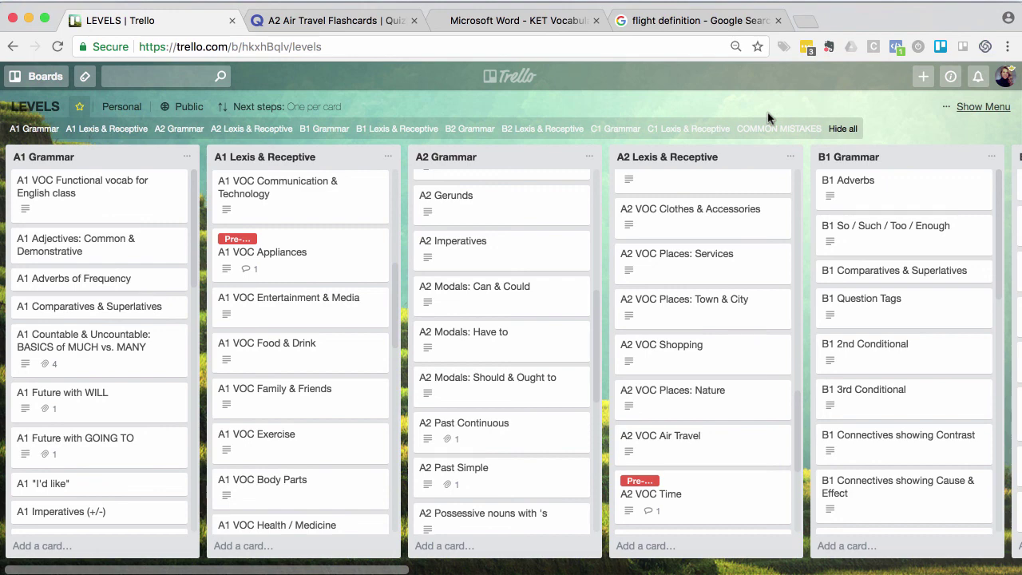
Step: View the pre-work comment on the "A2 VOC Time" card in Trello and close the card
click(696, 501)
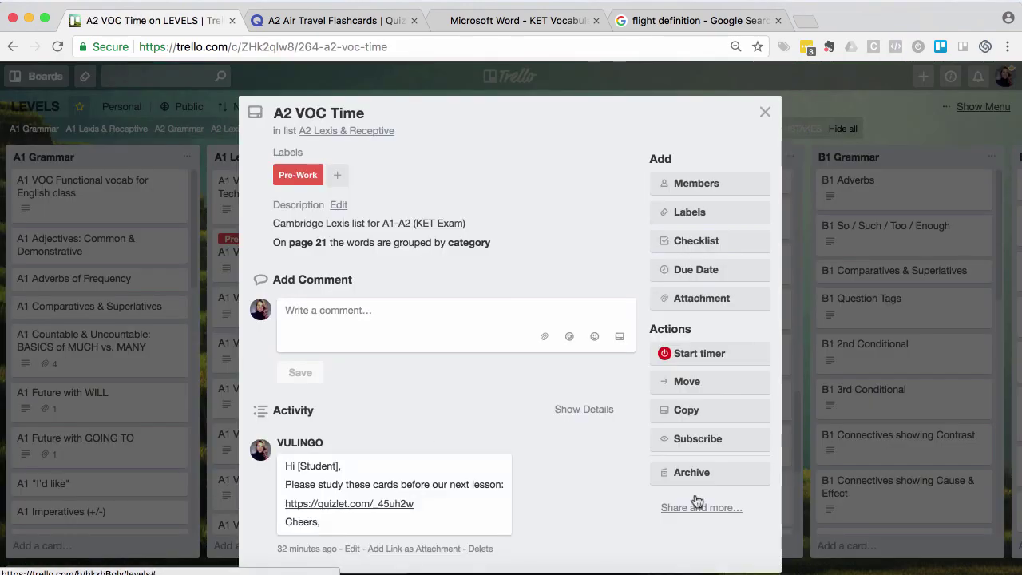
click(766, 111)
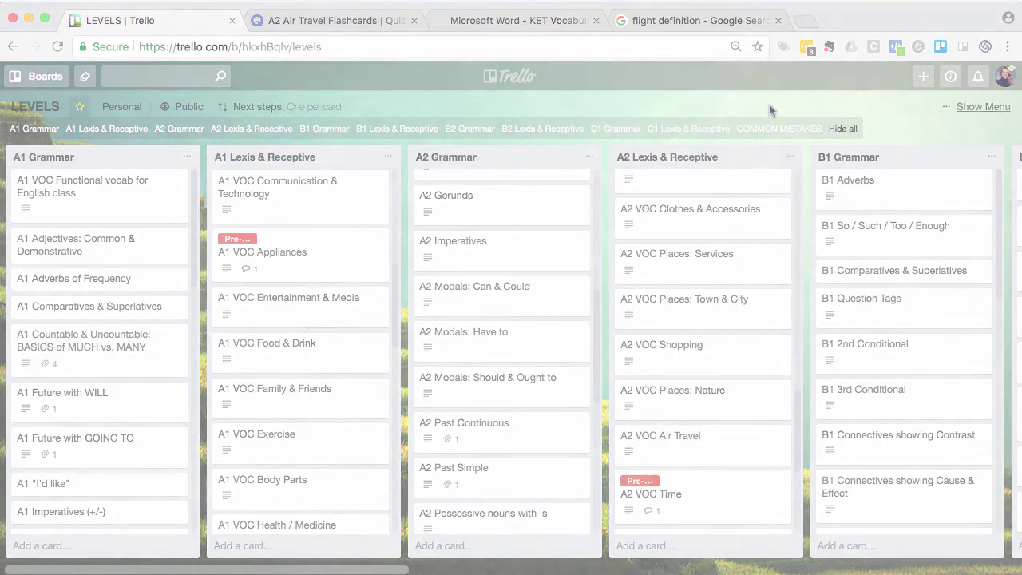